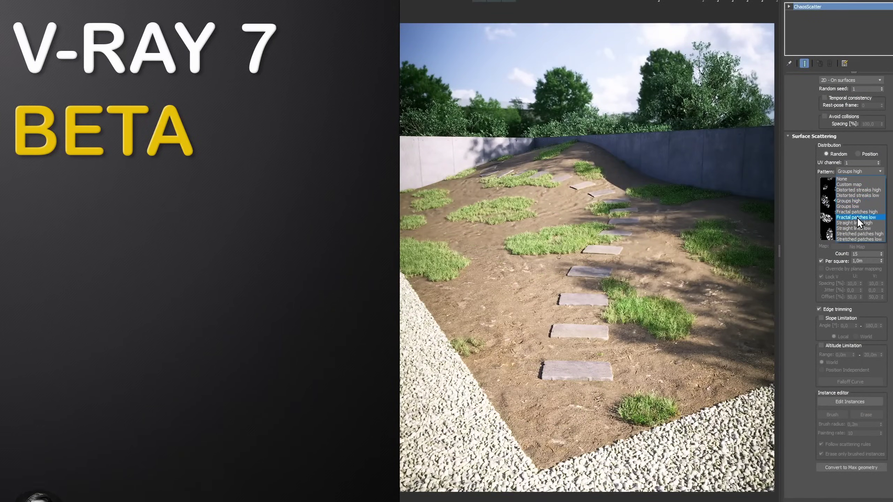
left_click(855, 222)
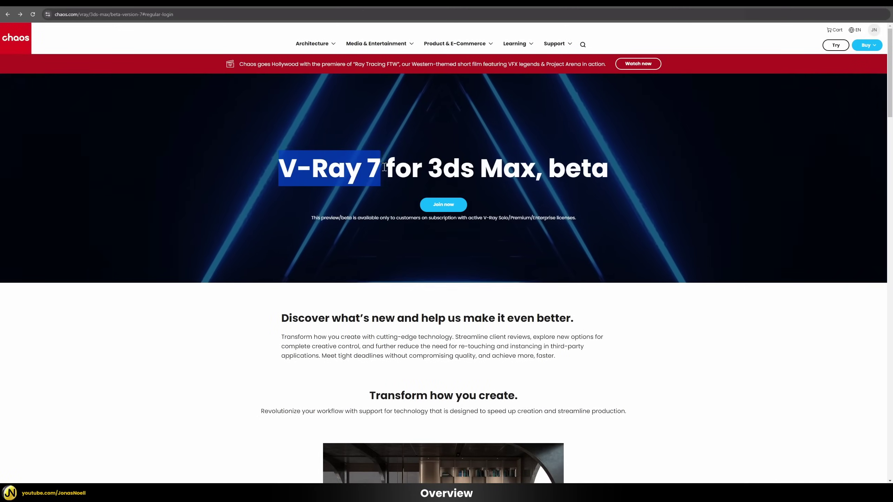
- Read the heading and skim the feature overview on the Chaos page for the V-Ray 7 for 3ds Max beta
left_click_drag(283, 168, 602, 168)
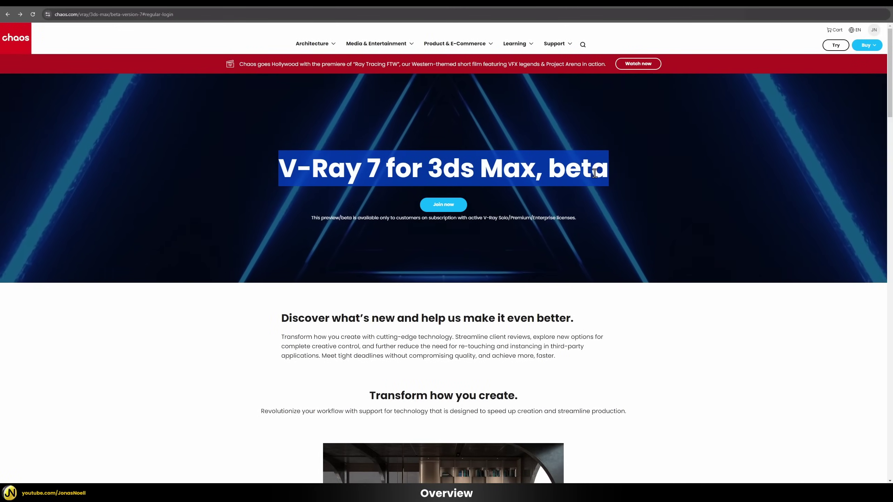
left_click(594, 174)
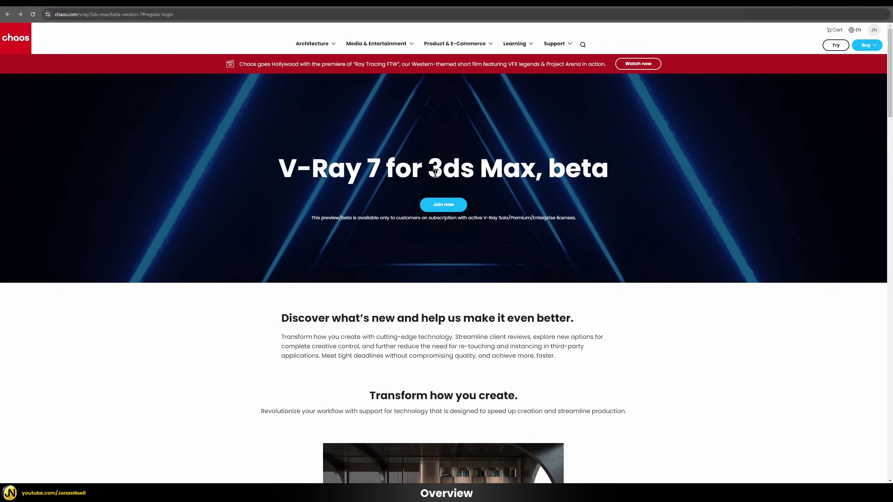
scroll(512, 219, "down", 6)
scroll(678, 194, "down", 18)
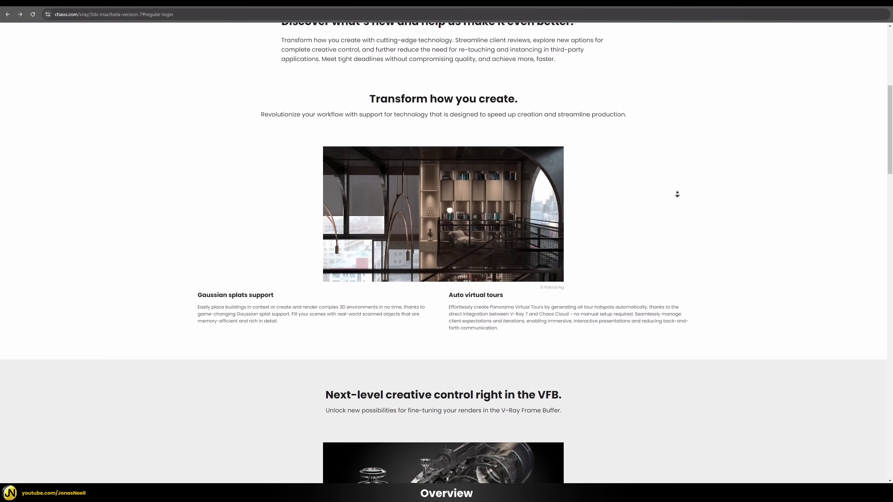
scroll(677, 195, "down", 9)
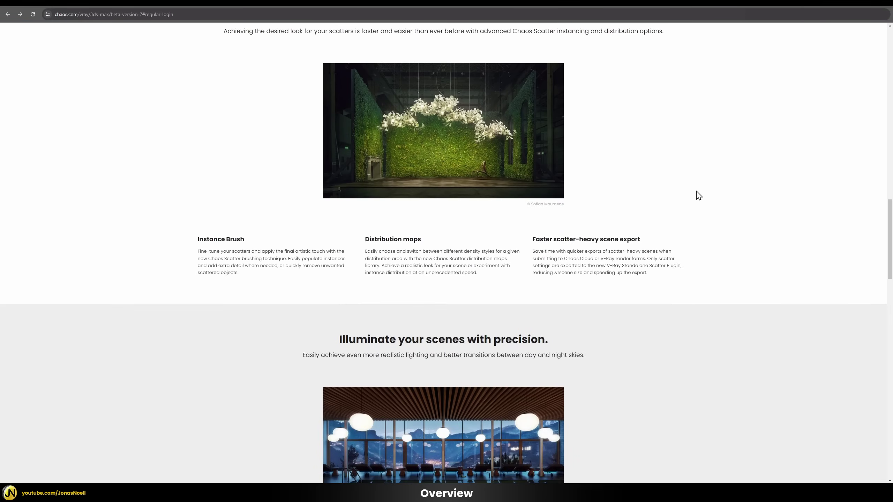
scroll(710, 168, "up", 5)
key("Home")
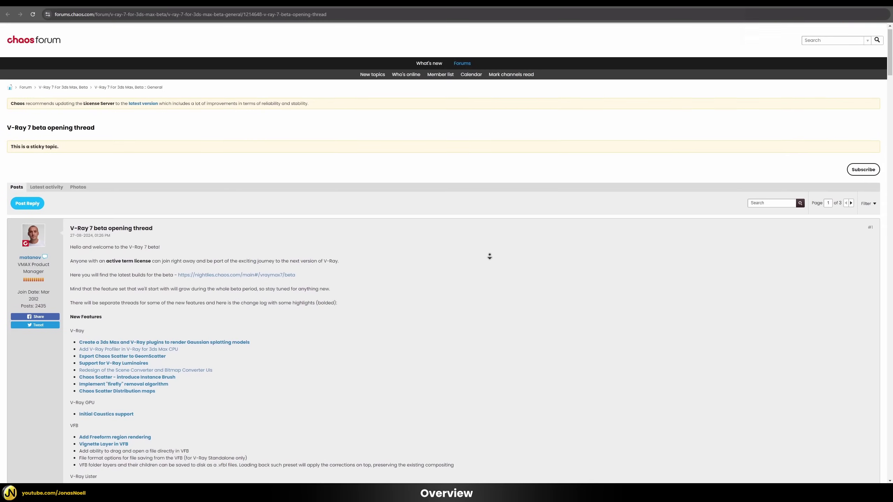
- Read the new and modified features listed in the V-Ray 7 beta opening thread on the Chaos forum
scroll(488, 257, "down", 2)
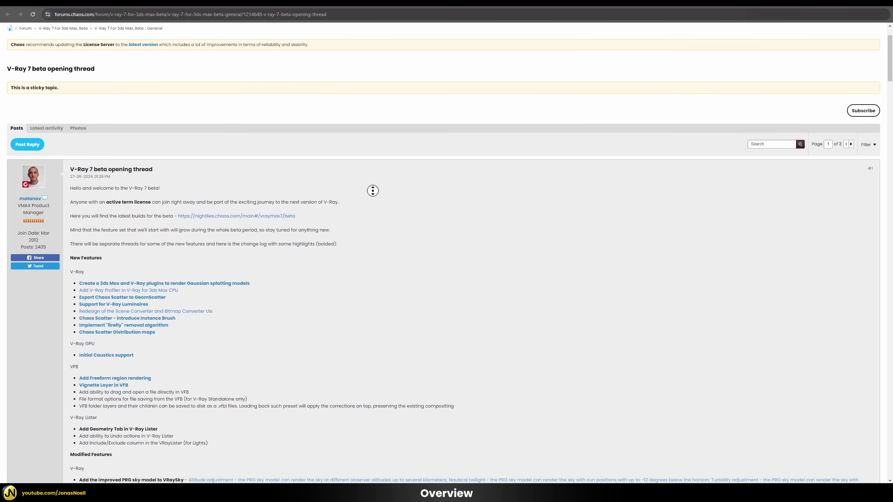
middle_click_drag(372, 191, 370, 205)
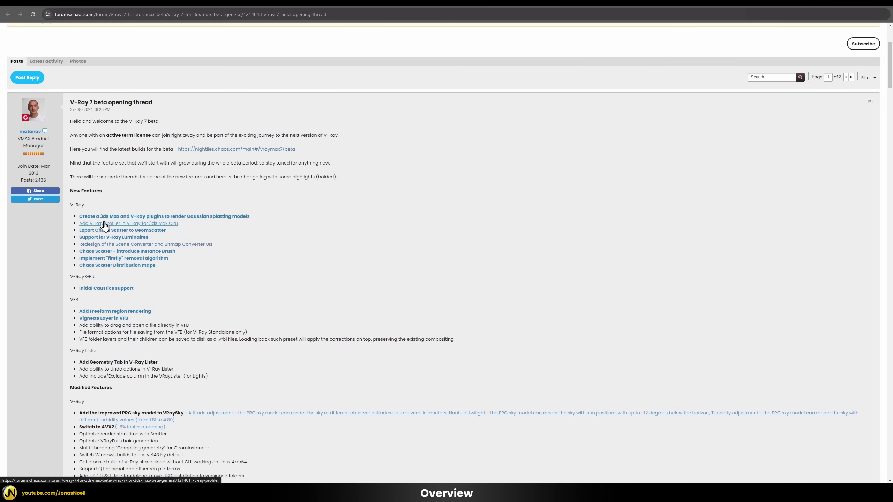
scroll(329, 228, "down", 6)
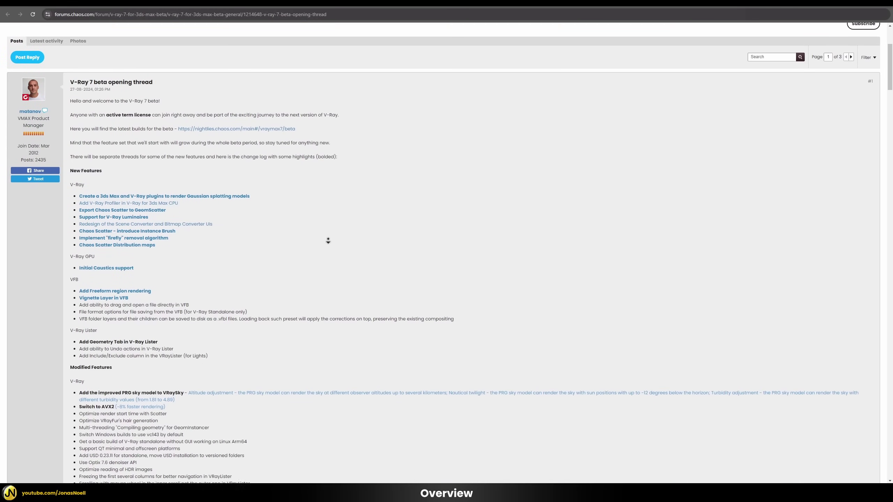
left_click_drag(115, 242, 142, 346)
left_click(367, 313)
middle_click(379, 240)
scroll(422, 240, "up", 10)
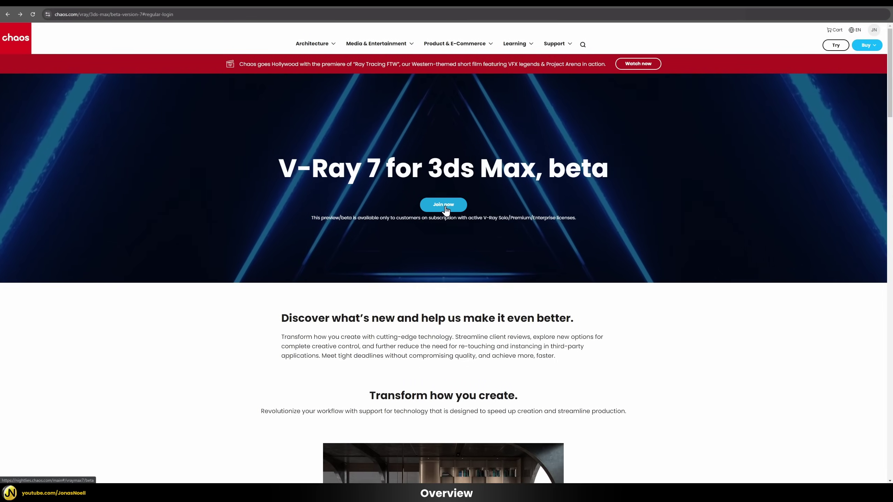
- Review the beta page's Join now option and its sections on Gaussian splats, VFB tools and Chaos Scatter
left_click(444, 205)
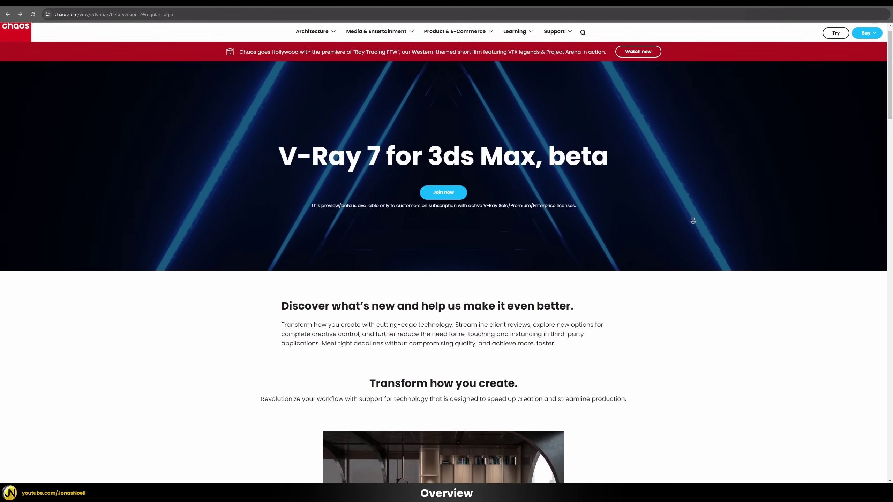
scroll(693, 221, "down", 5)
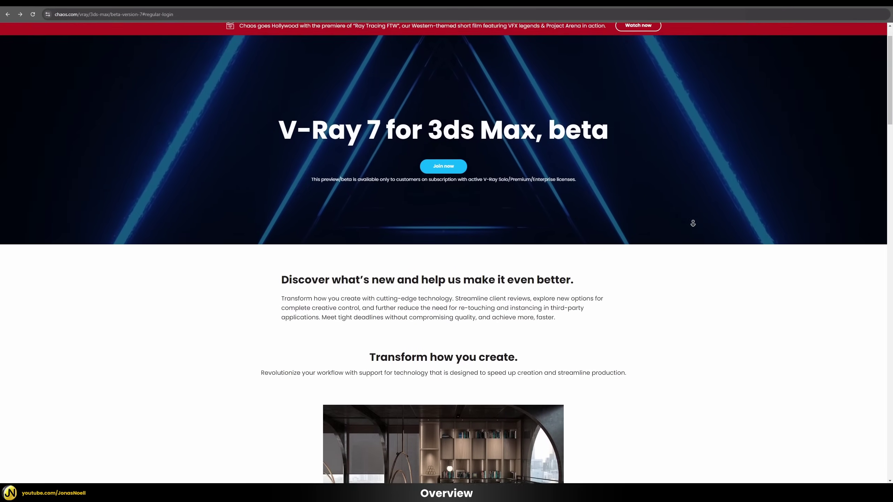
scroll(694, 227, "down", 6)
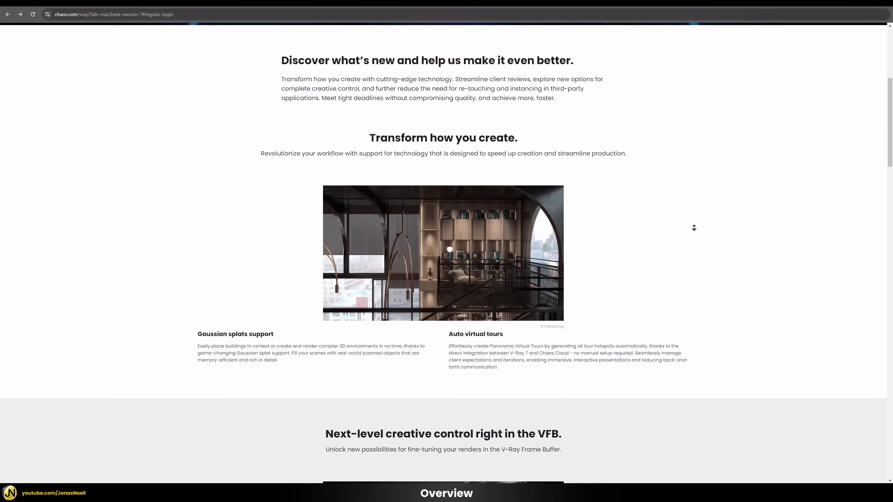
scroll(694, 227, "down", 6)
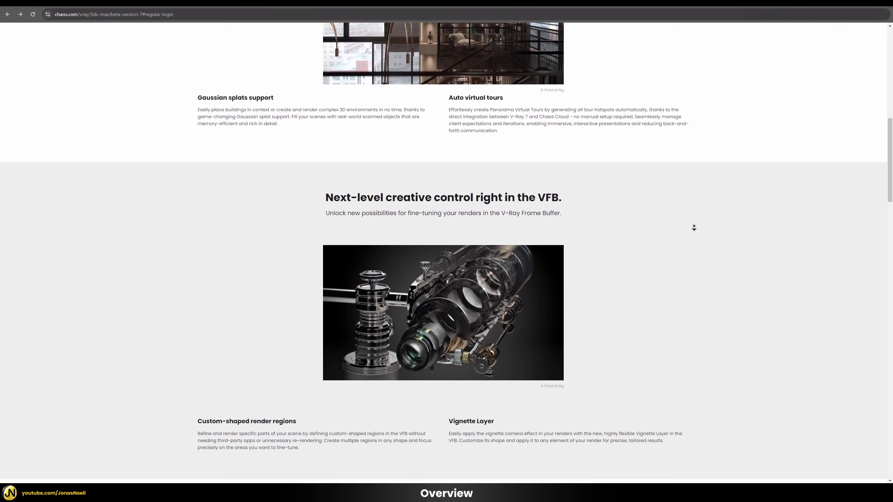
scroll(694, 228, "down", 6)
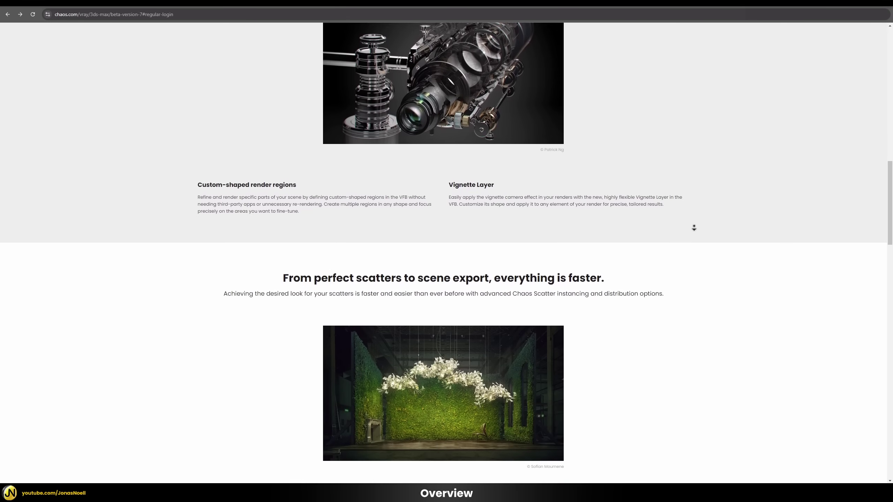
scroll(694, 228, "down", 4)
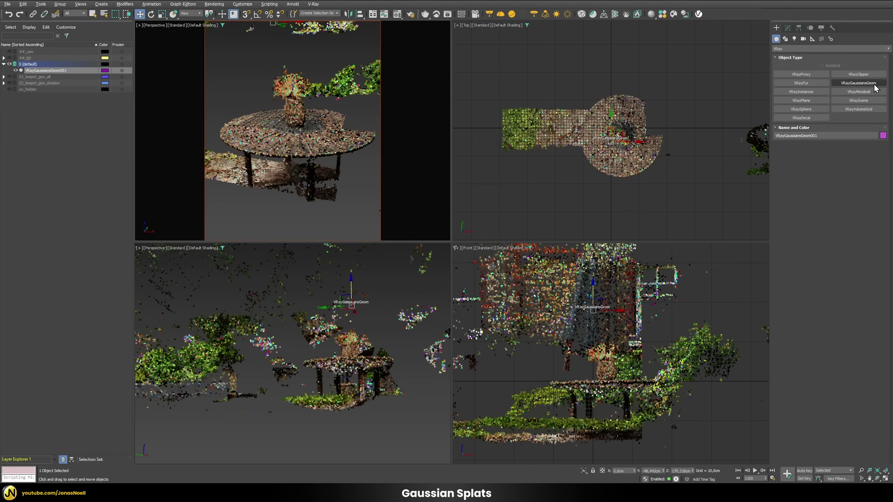
- In 3ds Max, show the VRayGaussiansGeom parameters and render the garden table splat interactively in the V-Ray Frame Buffer from different angles
left_click(788, 28)
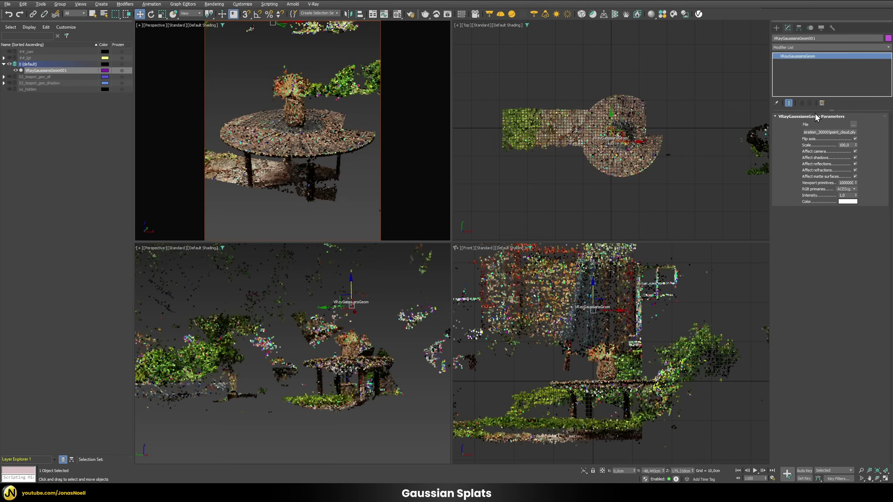
left_click(313, 4)
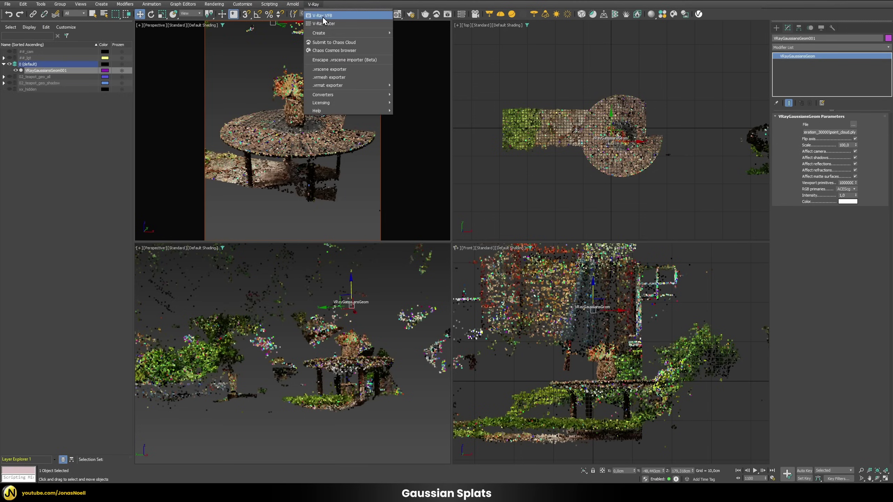
left_click(327, 22)
left_click(736, 46)
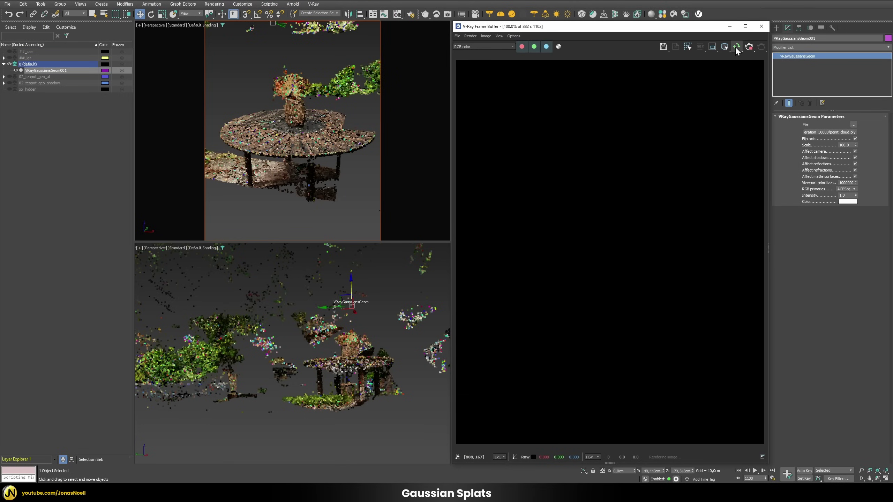
middle_click_drag(338, 160, 312, 148, "alt")
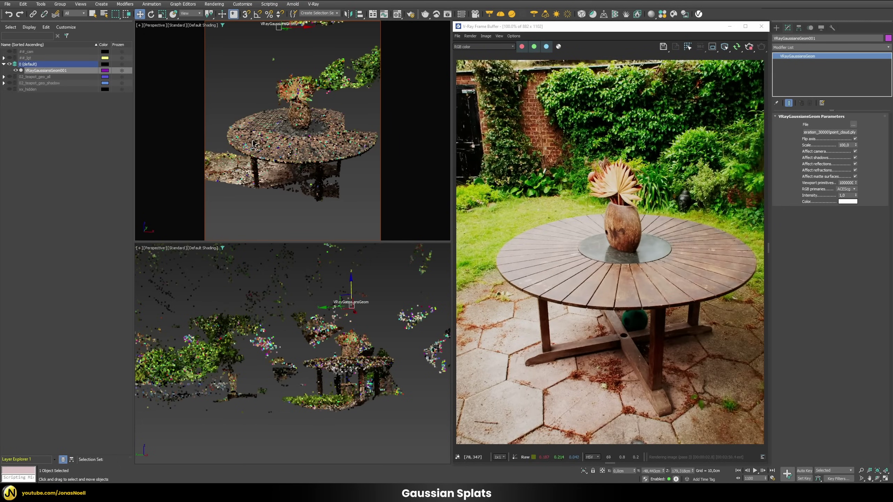
middle_click_drag(252, 139, 264, 141, "alt")
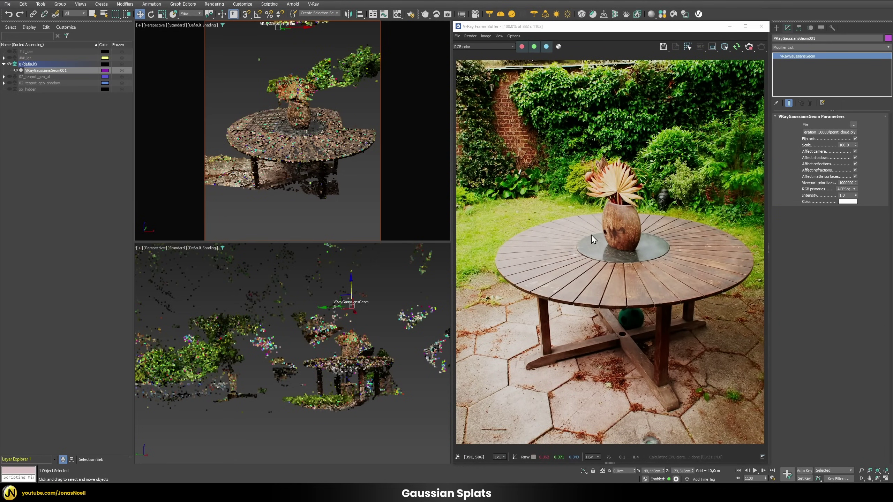
- Unhide the 02_teapot_geo_all and 02_teapot_geo_shadow layers and inspect the teapot on the splat table from another side
left_click(9, 77)
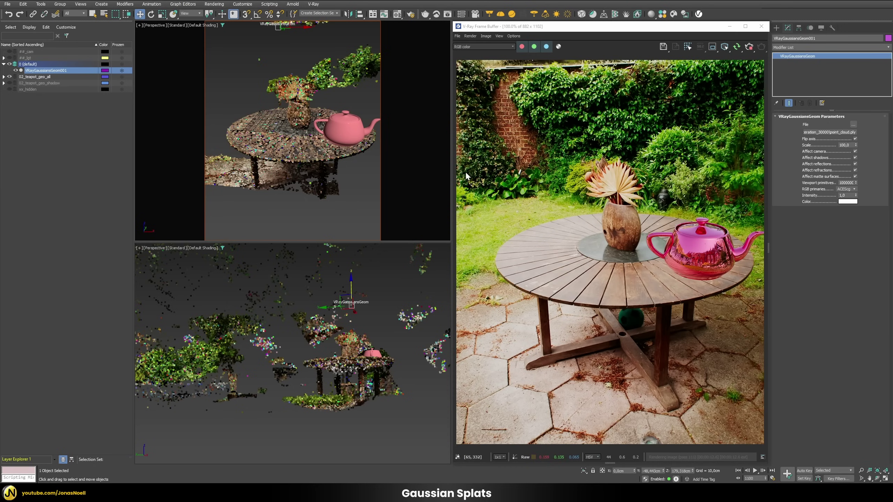
left_click(9, 83)
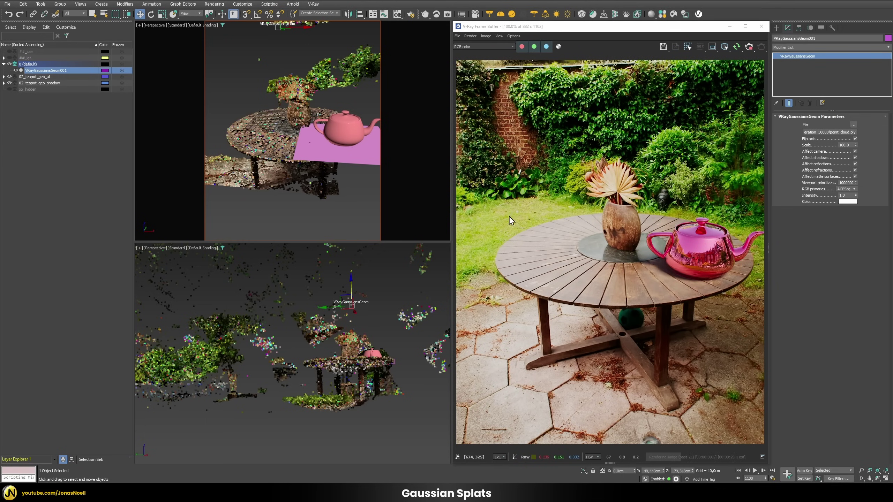
middle_click_drag(334, 155, 408, 173, "alt")
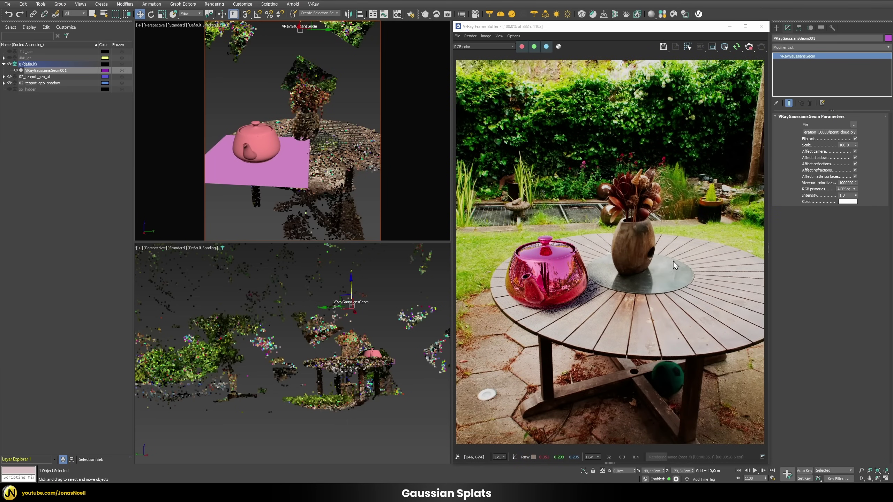
mouse_move(343, 125)
middle_mouse_down("alt")
mouse_move(305, 127)
mouse_move(338, 127)
middle_mouse_up("alt")
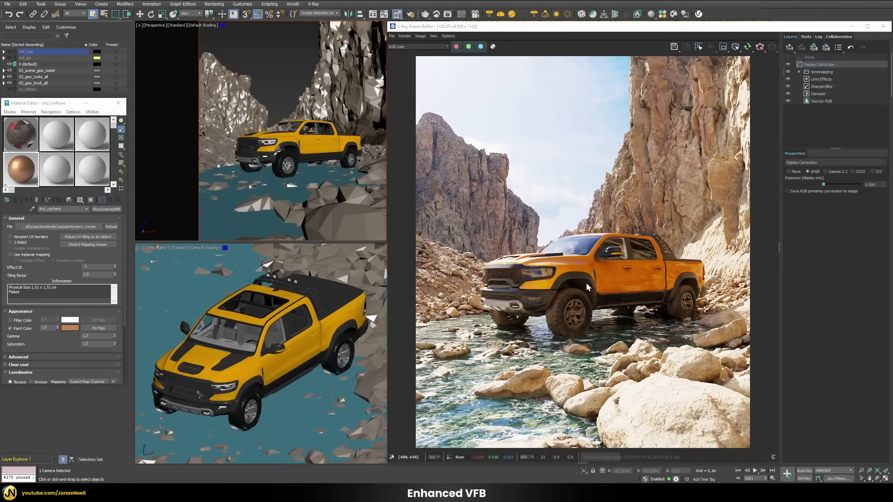
- Enable region render and draw a rectangular region across the sky and near cliff, then one over the distant cliff
left_click(723, 47)
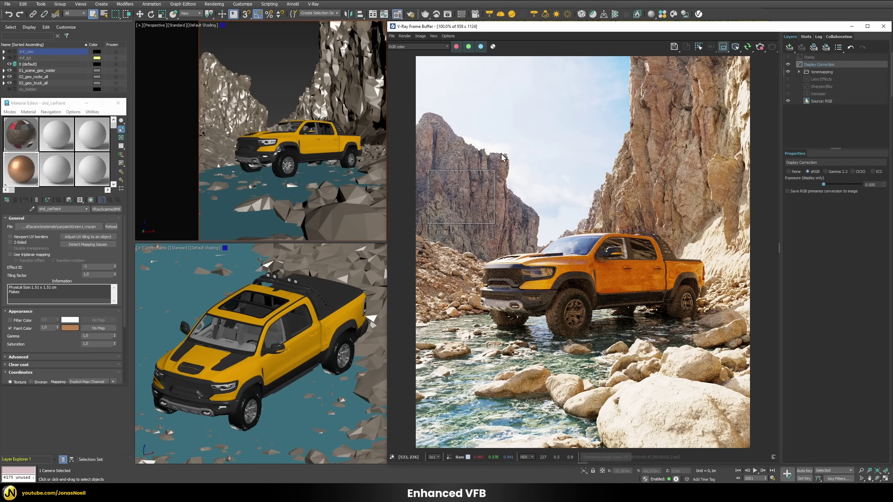
left_click_drag(585, 122, 663, 179)
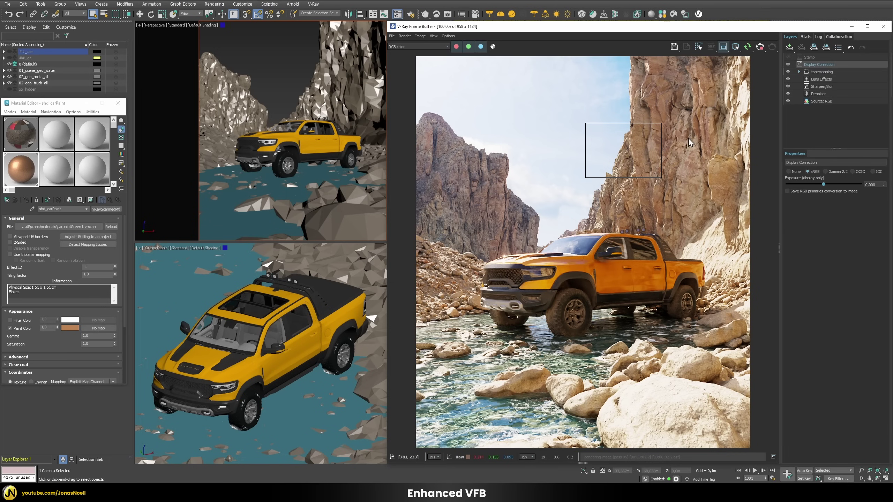
left_click_drag(444, 156, 500, 209)
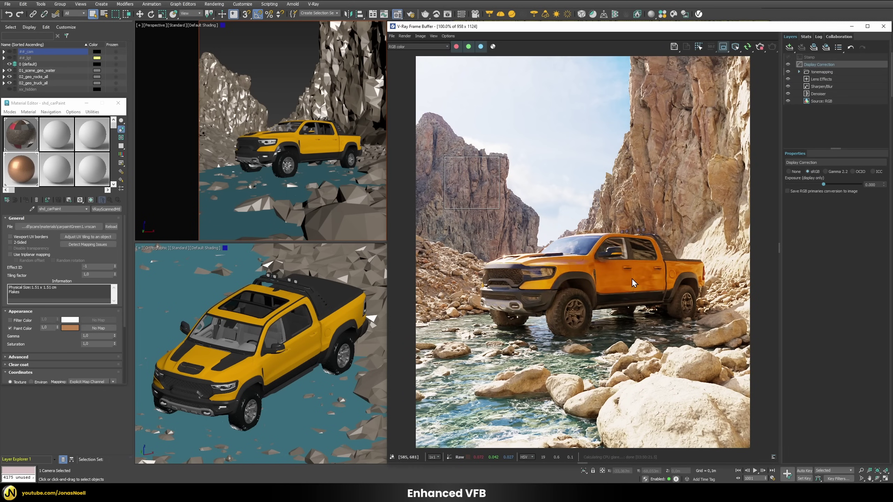
- Switch to polygon region render and outline the truck's painted body as a custom-shaped render region
left_click(723, 49)
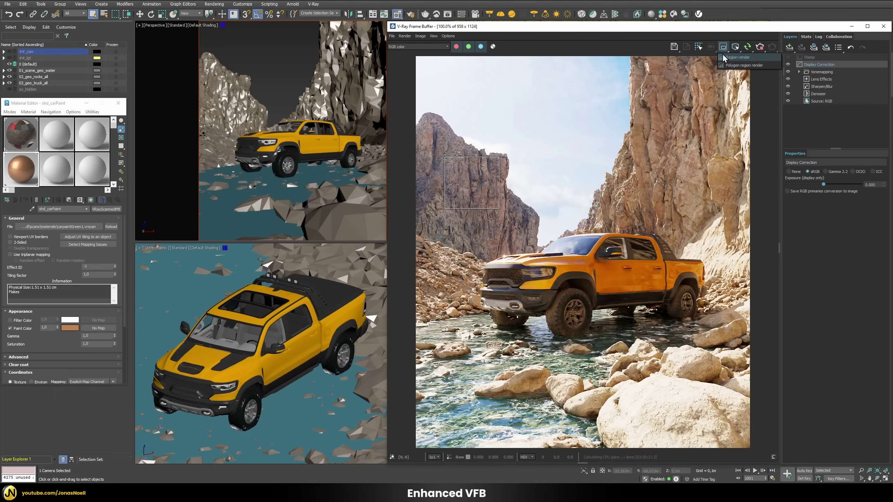
left_click(735, 66)
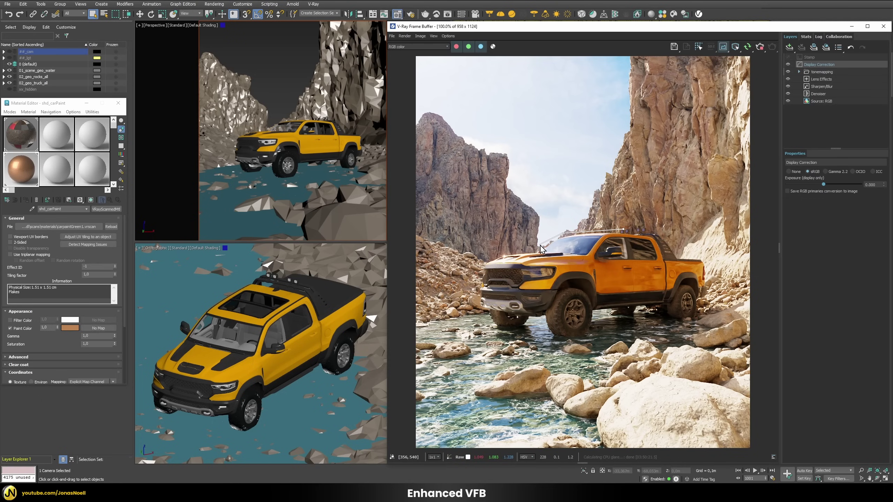
left_click(530, 253)
left_click(484, 260)
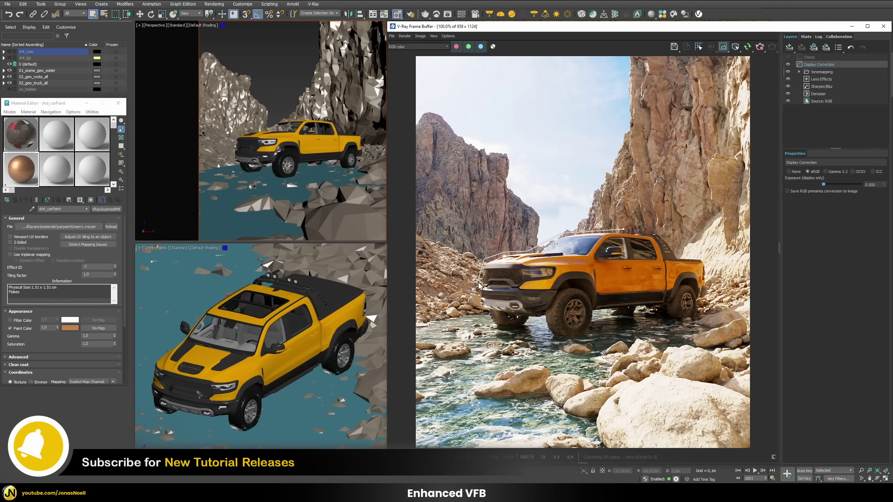
left_click(477, 290)
mouse_move(523, 294)
left_mouse_down()
mouse_move(555, 295)
mouse_move(574, 278)
mouse_move(590, 280)
mouse_move(599, 298)
mouse_move(662, 302)
mouse_move(693, 277)
mouse_move(699, 291)
mouse_move(711, 291)
mouse_move(707, 258)
mouse_move(668, 258)
mouse_move(655, 234)
mouse_move(623, 232)
left_mouse_up()
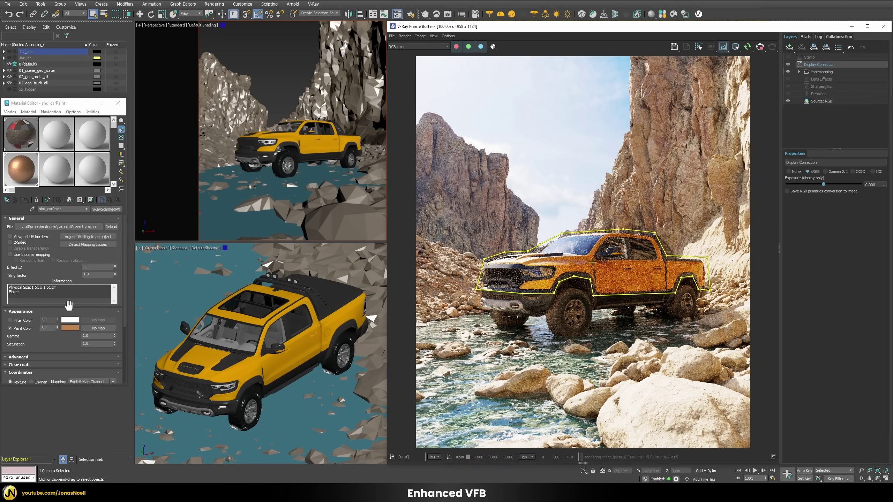
- Change the Paint Color of the shd_carPaint material to green by lowering its Red value to 0.034
left_click(72, 326)
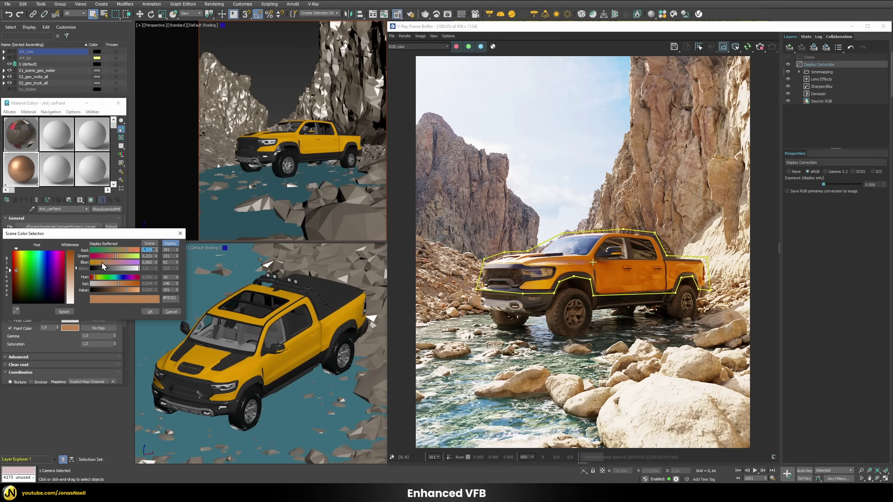
left_click(101, 250)
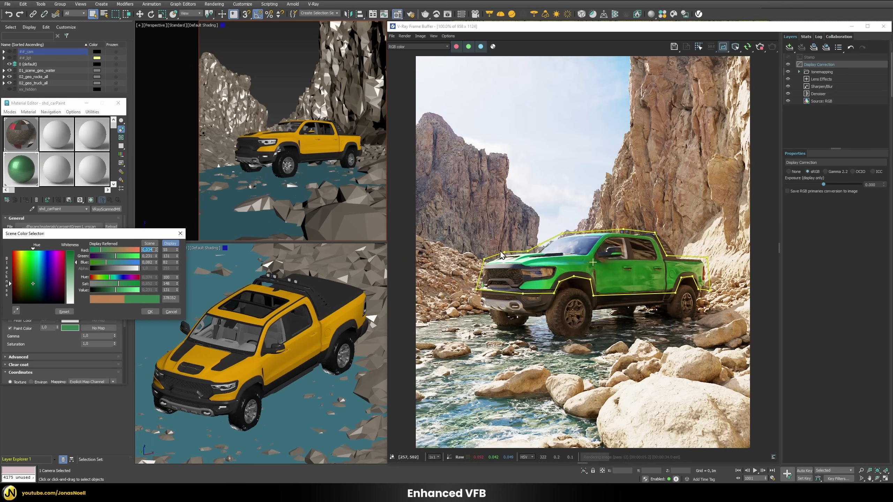
left_click(148, 312)
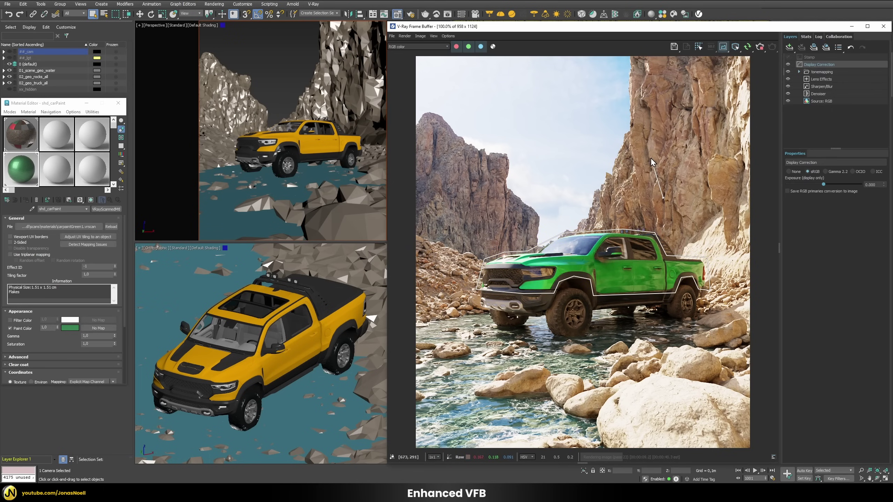
- Draw another custom polygon render region on the near cliff face above the truck bed
left_click(677, 132)
left_click(712, 132)
left_click(732, 175)
left_click(725, 227)
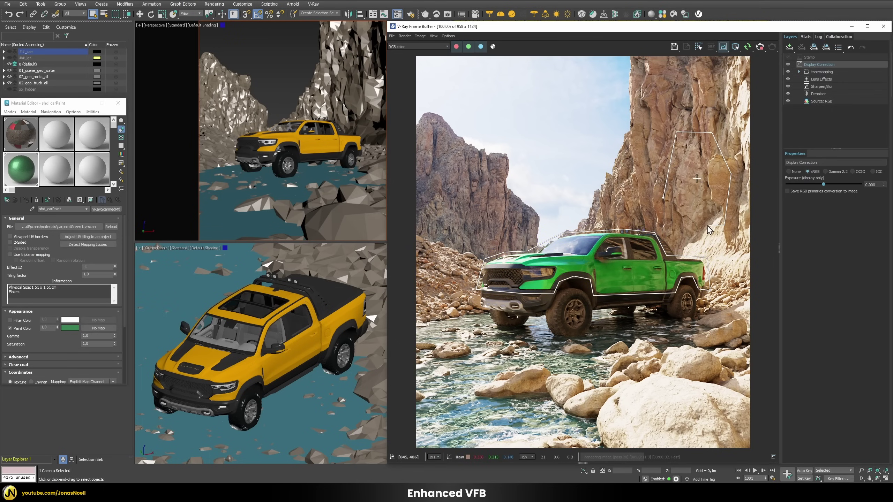
left_click(663, 198)
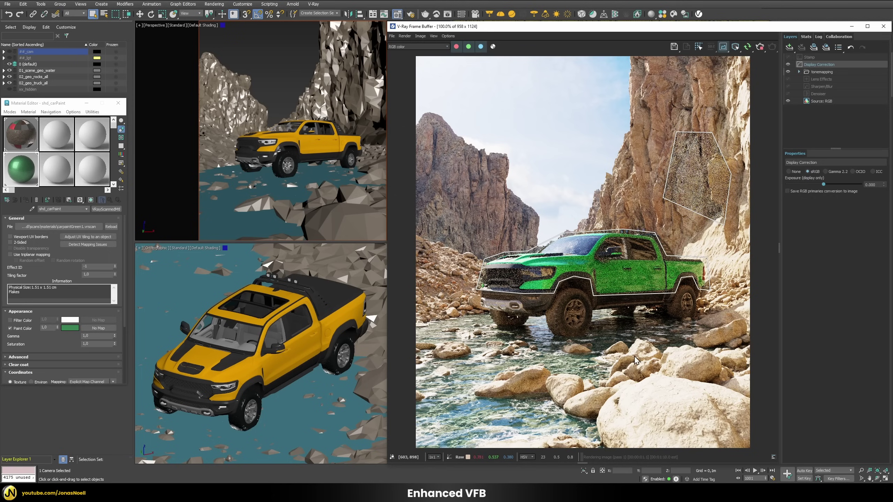
- Outline a polygon render region around the foreground boulders beside the water
left_click(612, 400)
left_click(657, 420)
left_click(695, 395)
left_click(708, 348)
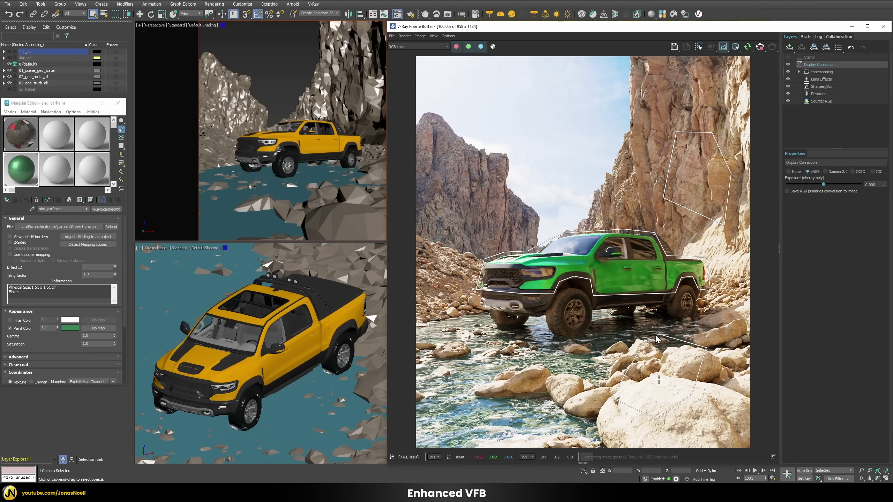
left_click(647, 341)
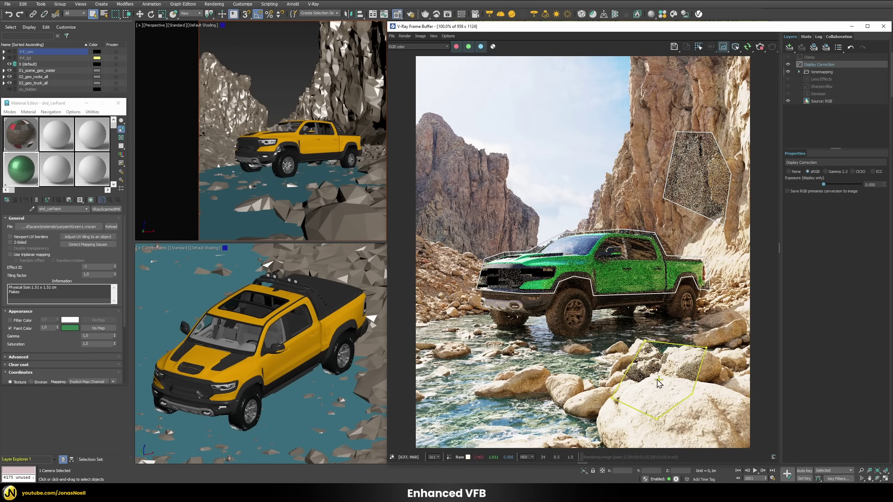
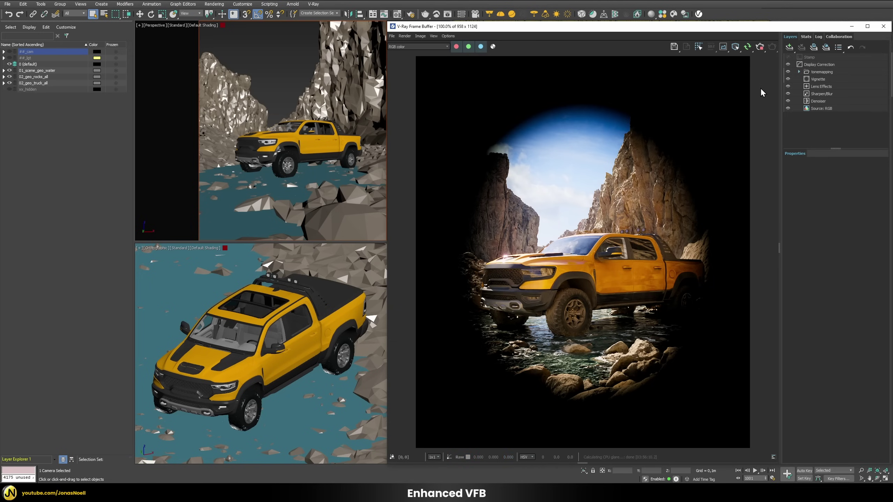
- Widen and heighten the Vignette layer's ellipse with its on-image handles, enlarge its feather, and shift its center slightly
left_click(812, 79)
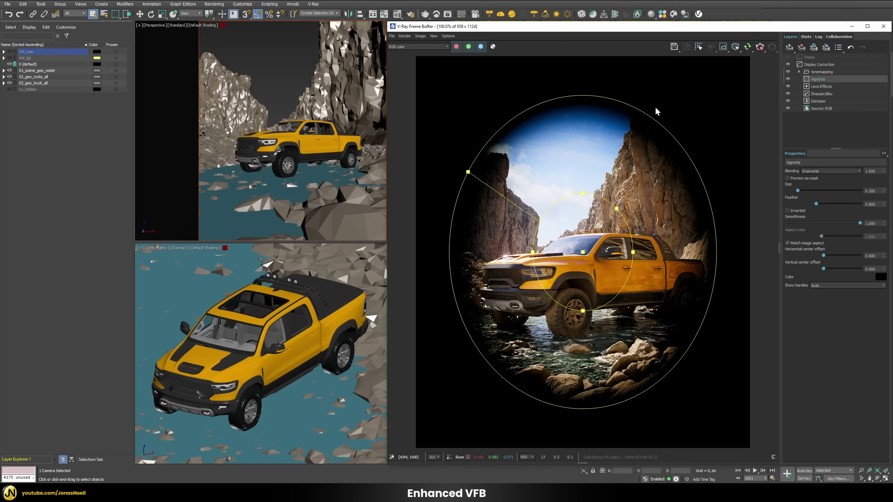
left_click_drag(533, 252, 512, 251)
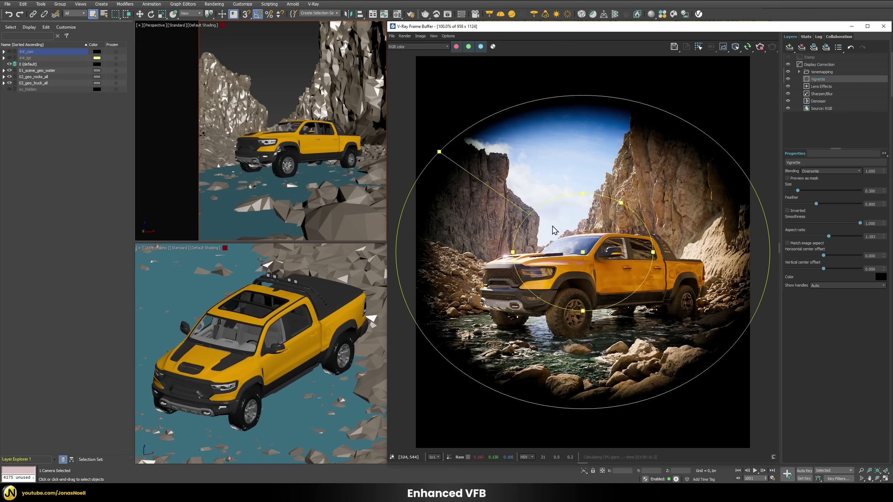
left_click_drag(583, 194, 586, 157)
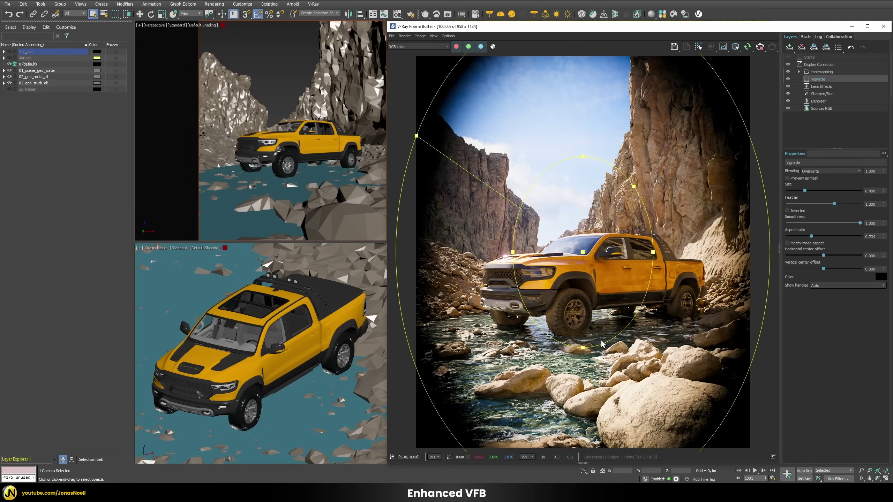
mouse_move(728, 289)
mouse_move(584, 253)
left_mouse_down()
mouse_move(707, 252)
mouse_move(515, 261)
mouse_move(633, 252)
mouse_move(581, 251)
left_mouse_up()
left_click_drag(414, 135, 399, 120)
mouse_move(510, 251)
left_mouse_down()
mouse_move(488, 253)
mouse_move(512, 251)
left_mouse_up()
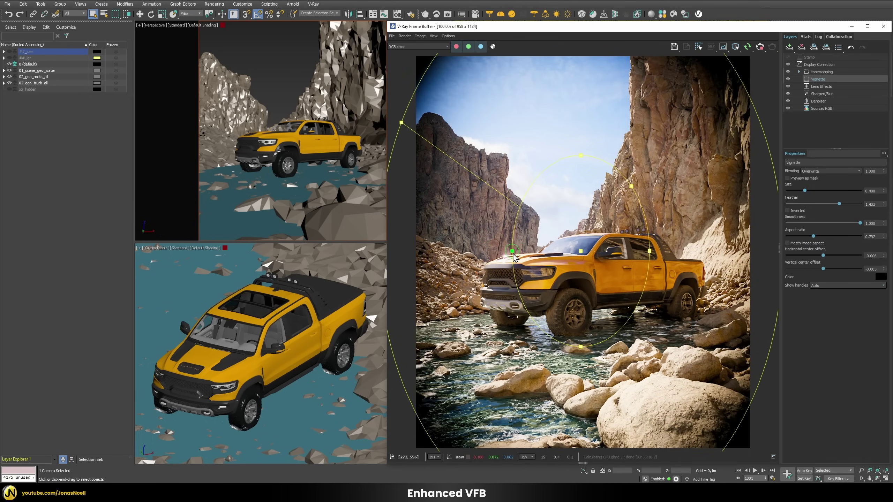
- Set the Vignette's blending amount to 0.8 and move its center down toward the truck's front wheel
left_click(876, 170)
type(".8")
key("Return")
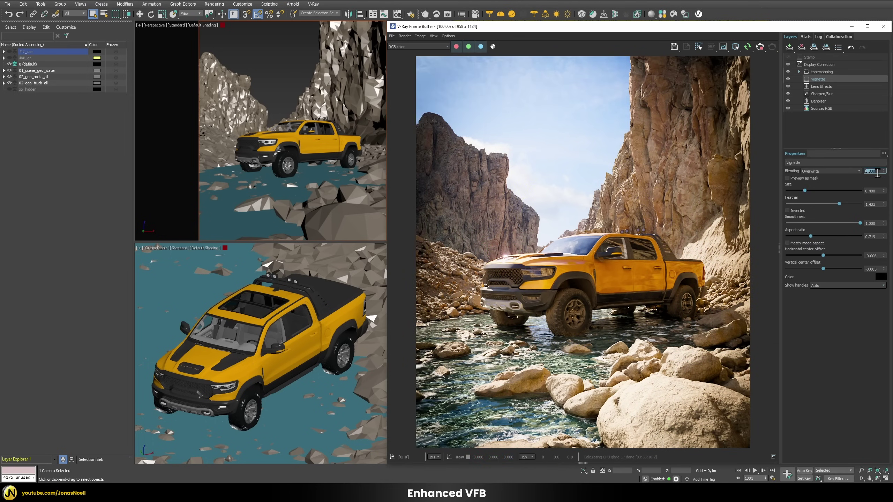
left_click_drag(581, 253, 564, 294)
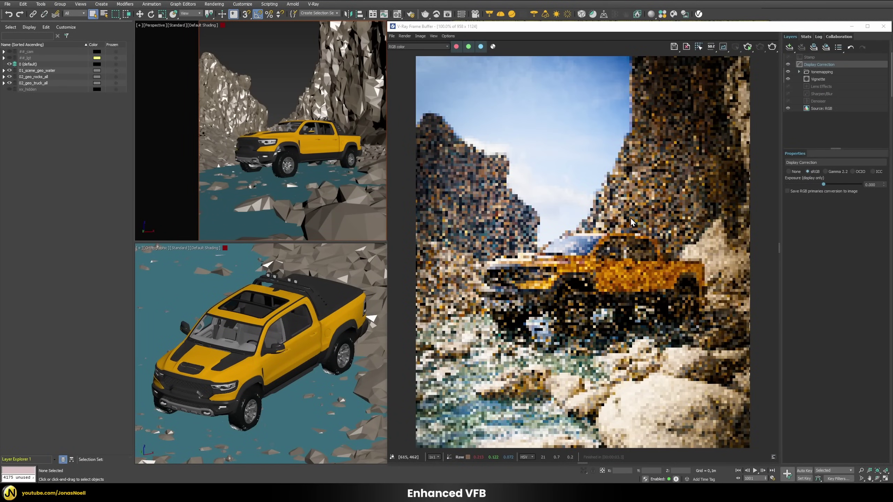
- Start interactive rendering of the truck scene, abort it early, and inspect the remaining noise on the truck's body up close
left_click(747, 49)
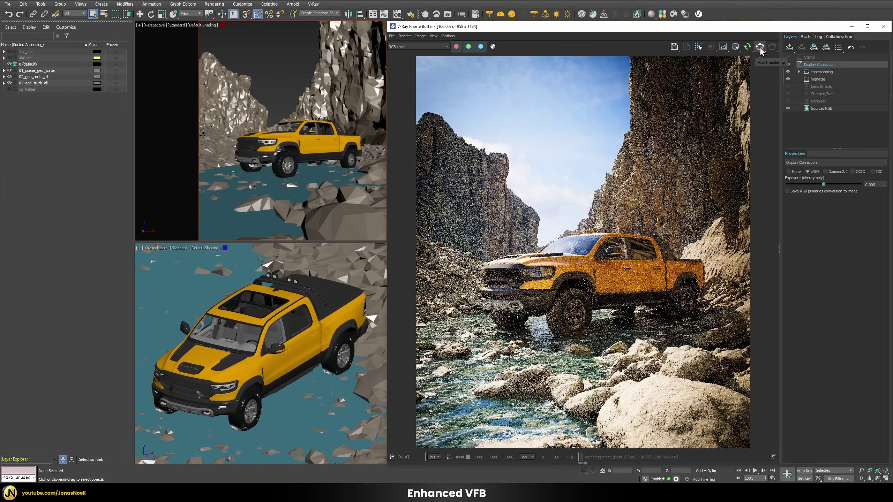
left_click(760, 47)
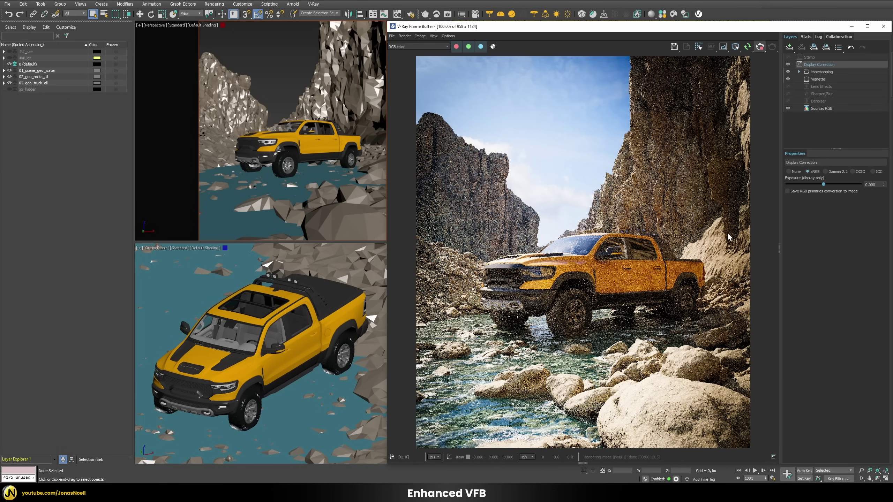
scroll(584, 286, "up", 2)
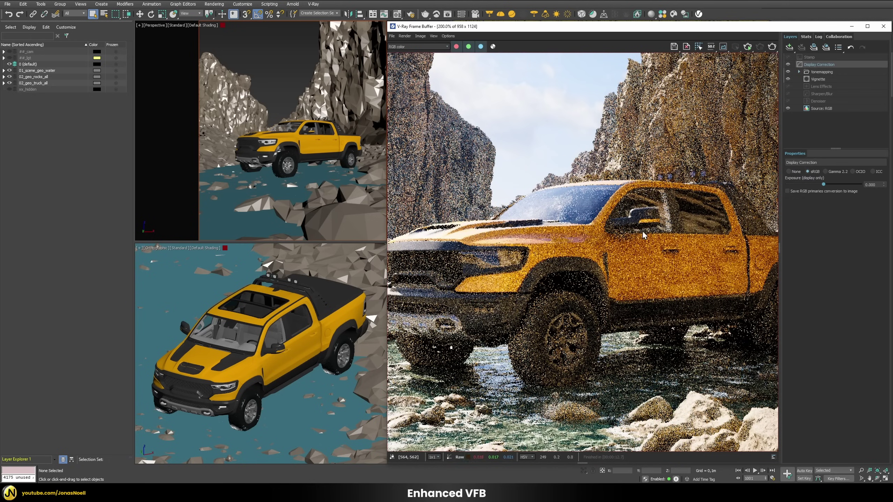
scroll(645, 236, "up", 3)
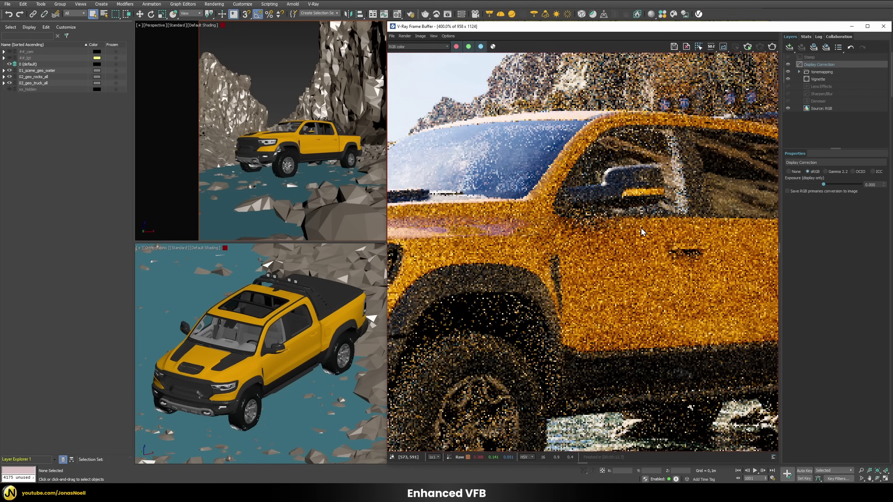
scroll(644, 233, "down", 2)
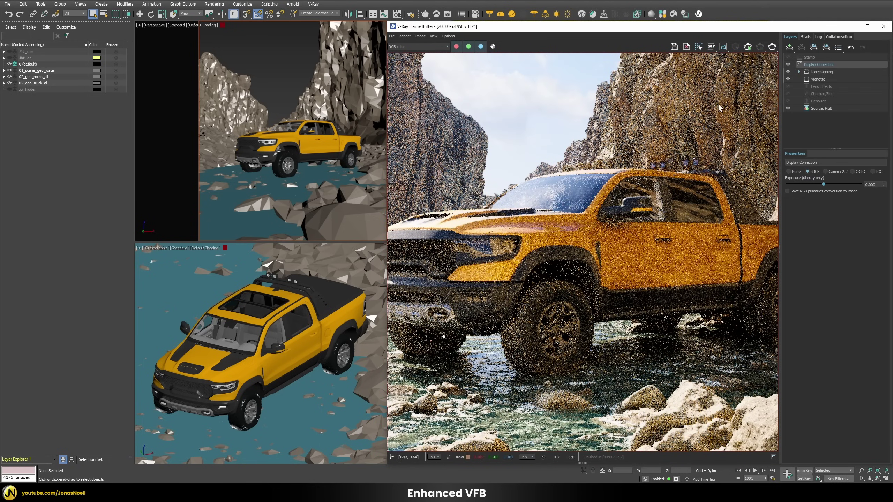
scroll(716, 129, "down", 2)
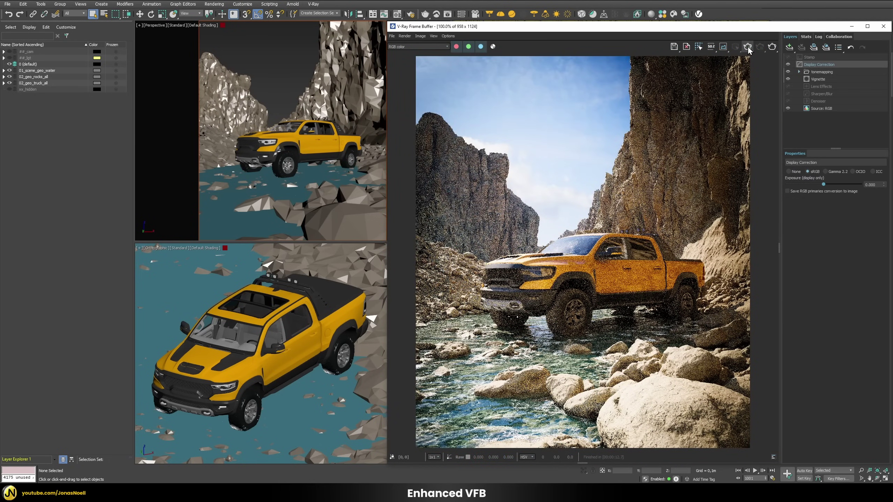
- Restart interactive rendering, end it with Stop rendering instead of aborting, and inspect the denoised truck up close
left_click(748, 47)
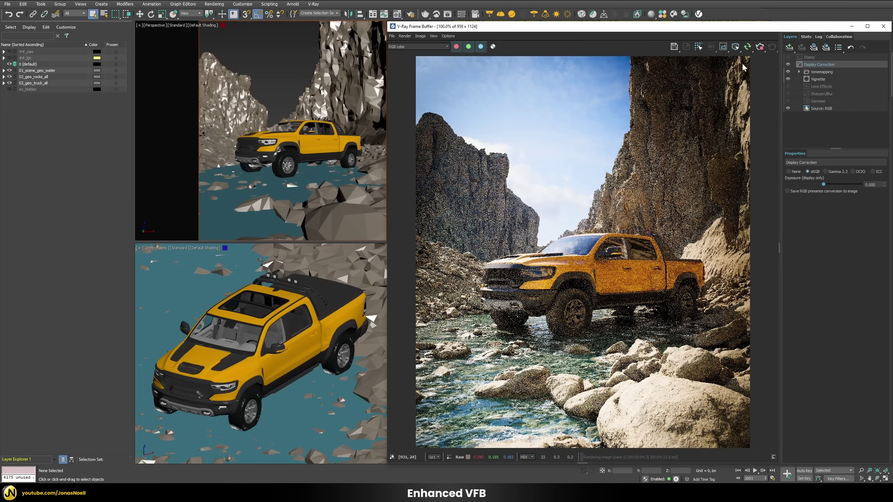
left_click(762, 50)
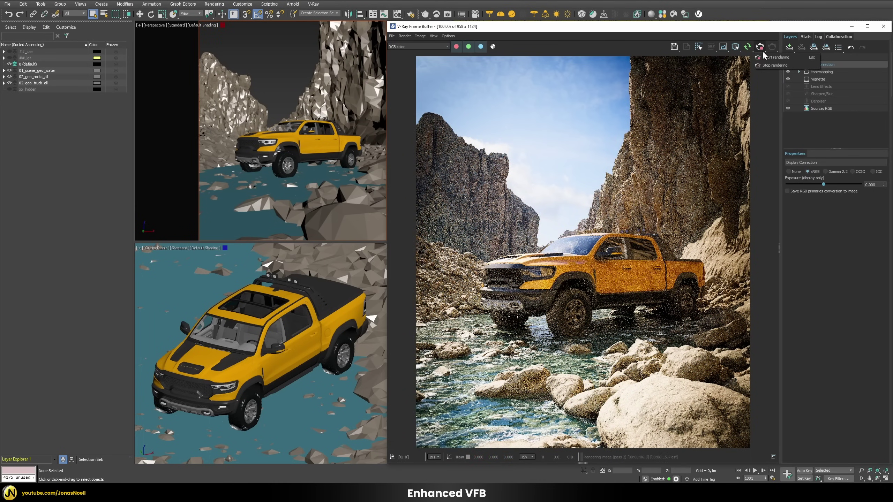
left_click(776, 66)
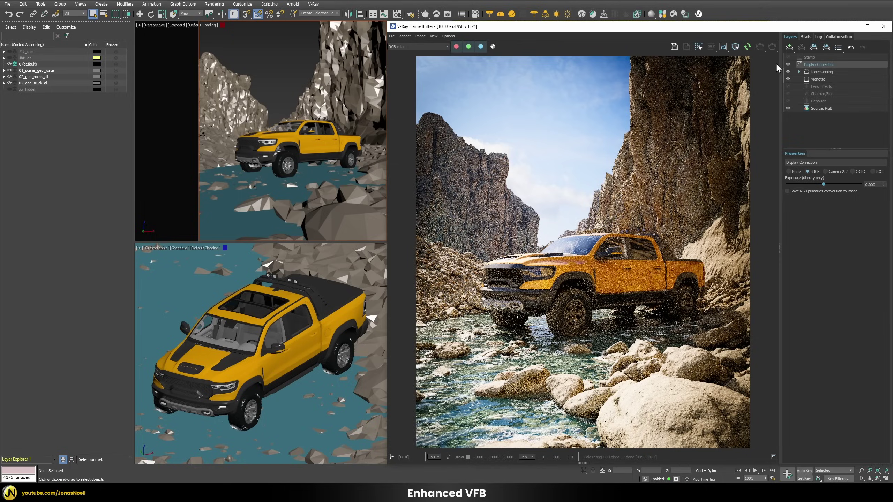
scroll(604, 260, "up", 2)
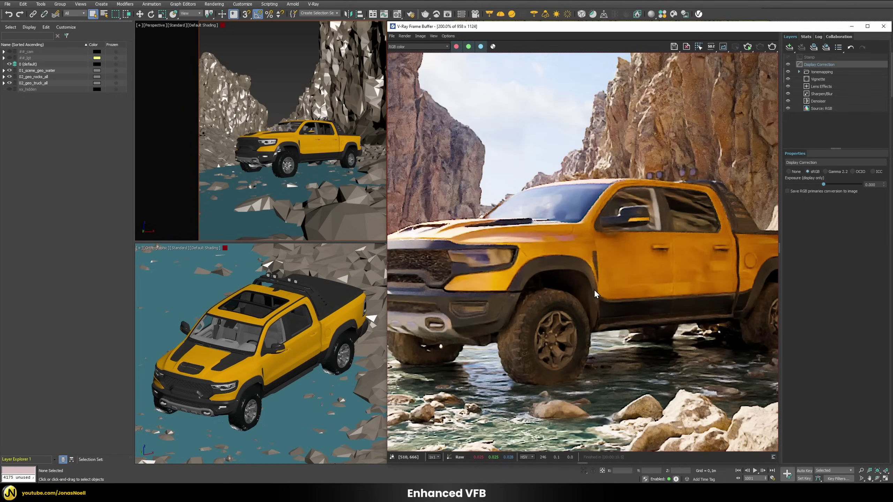
scroll(567, 271, "up", 2)
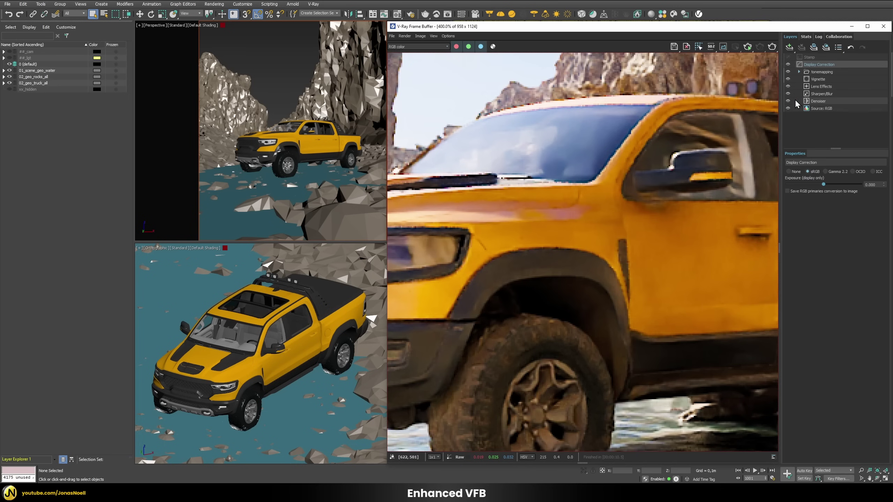
scroll(508, 243, "down", 2)
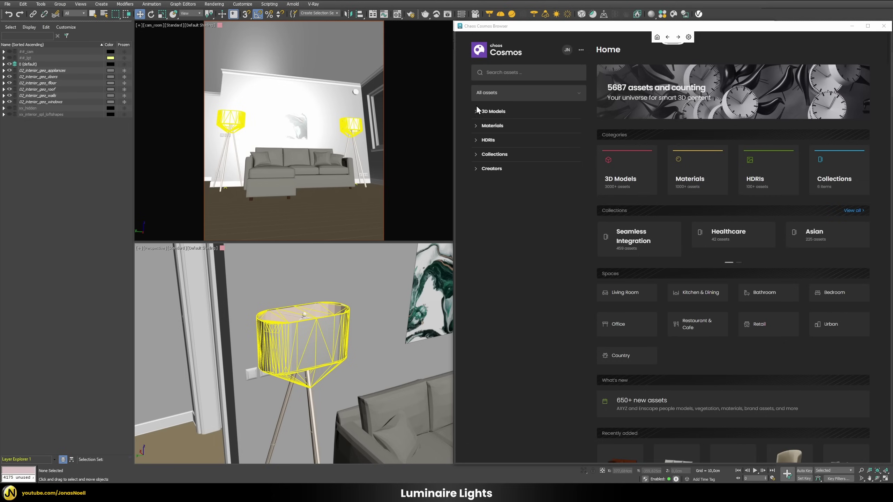
- Search the Chaos Cosmos assets for luminaire, look over the lamp models, and close the browser
left_click(524, 72)
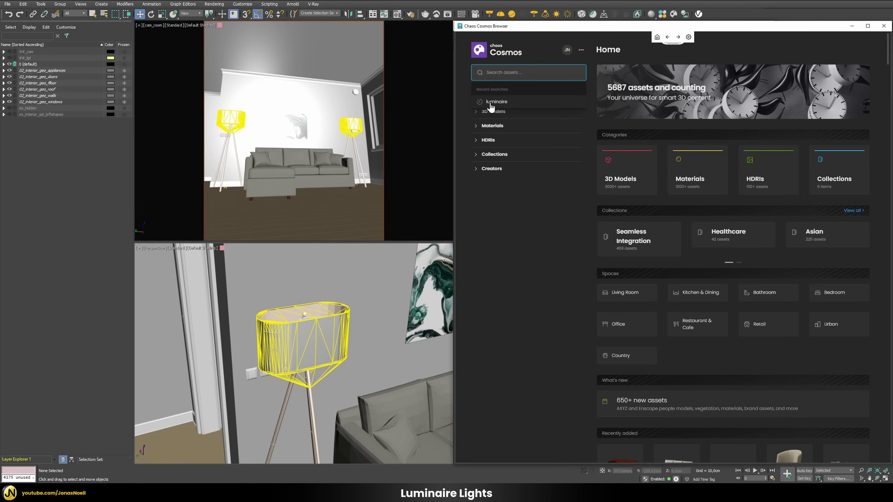
left_click(490, 102)
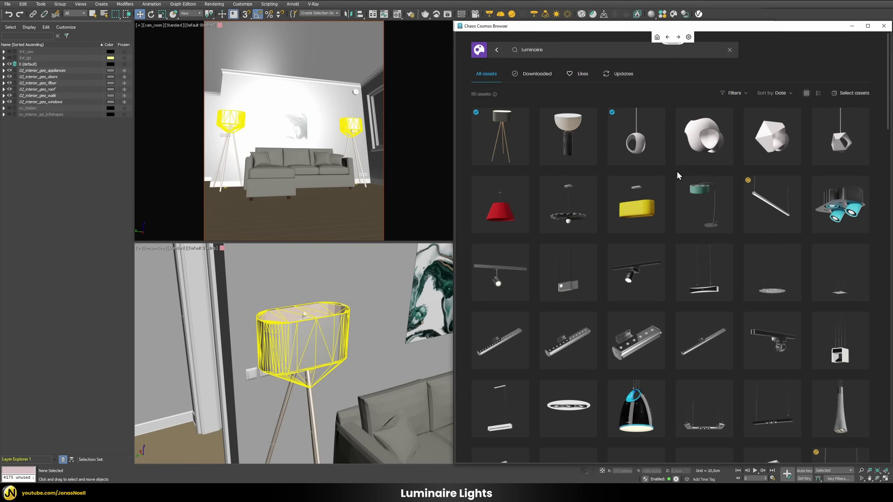
mouse_move(701, 198)
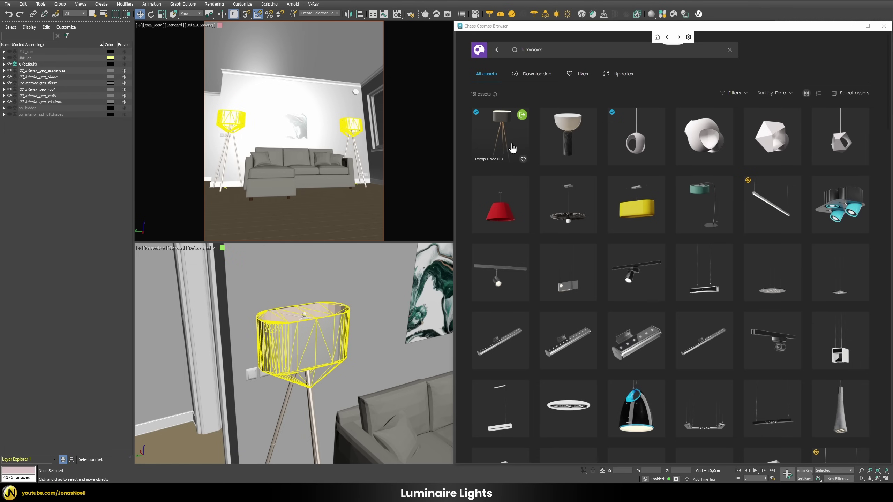
left_click(884, 26)
- Render the living room with its two luminaire floor lamps and pick the left lamp's shade in the perspective view
key("shift+q")
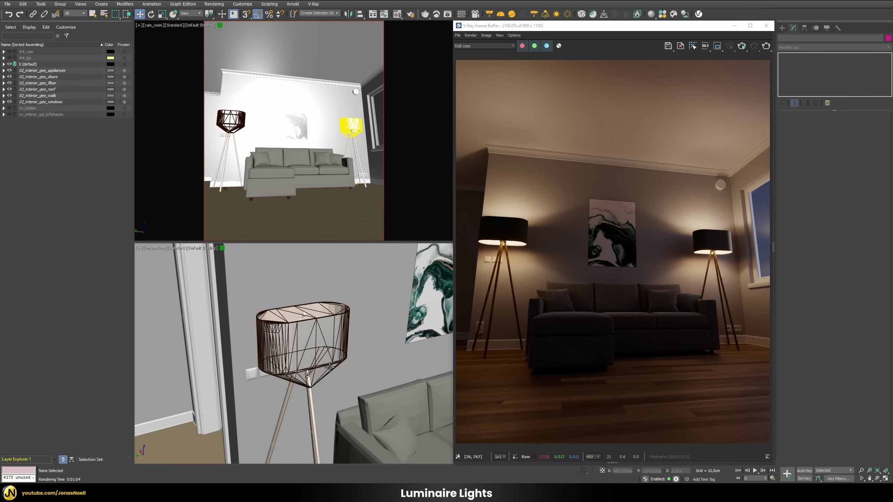
left_click(303, 338)
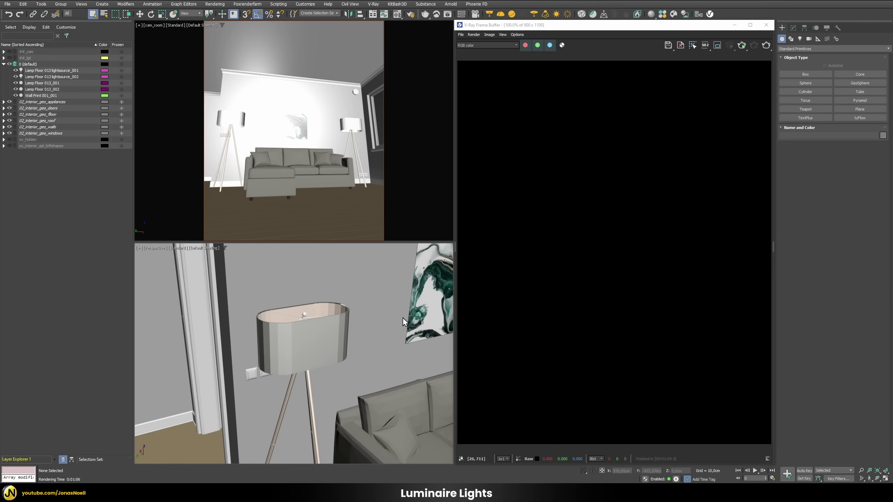
- Inspect the light source inside the floor lamp's shade from above, restore the previous view, and render the living room
middle_click_drag(402, 317, 292, 353, "alt")
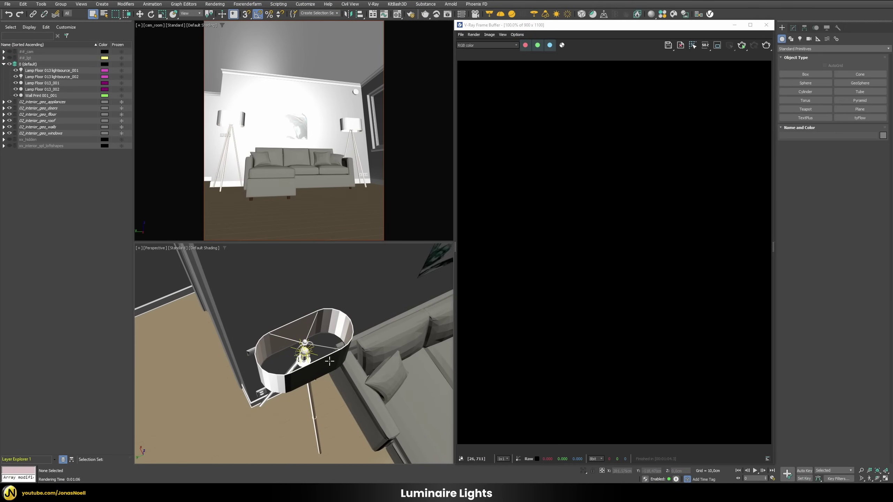
key("shift+z")
key("shift+z")
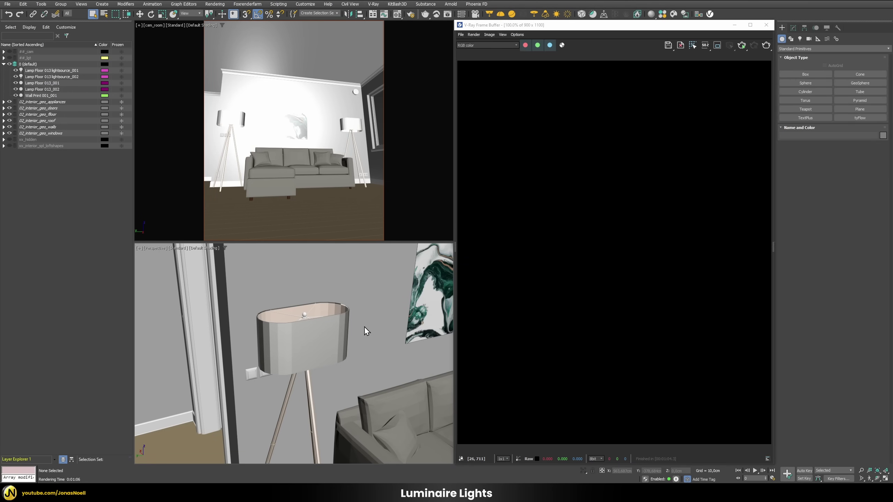
key("shift+q")
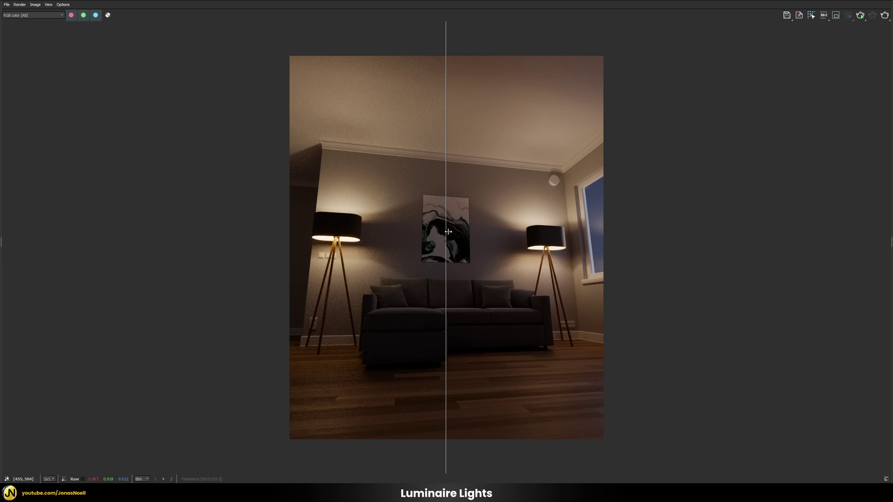
- Compare the noise around the artwork and the floor lamps in the two living room renders by sweeping the A/B divider
scroll(449, 232, "up", 2)
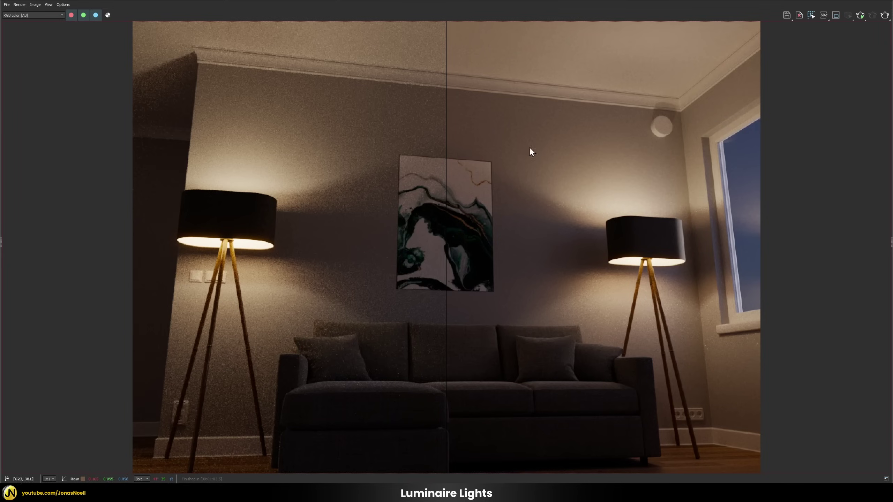
left_click_drag(443, 275, 746, 287)
scroll(574, 292, "up", 2)
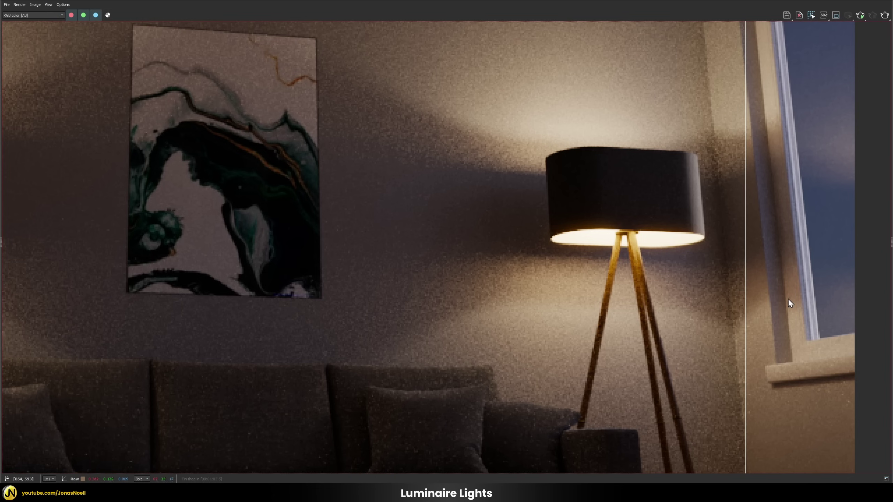
left_click_drag(746, 278, 506, 253)
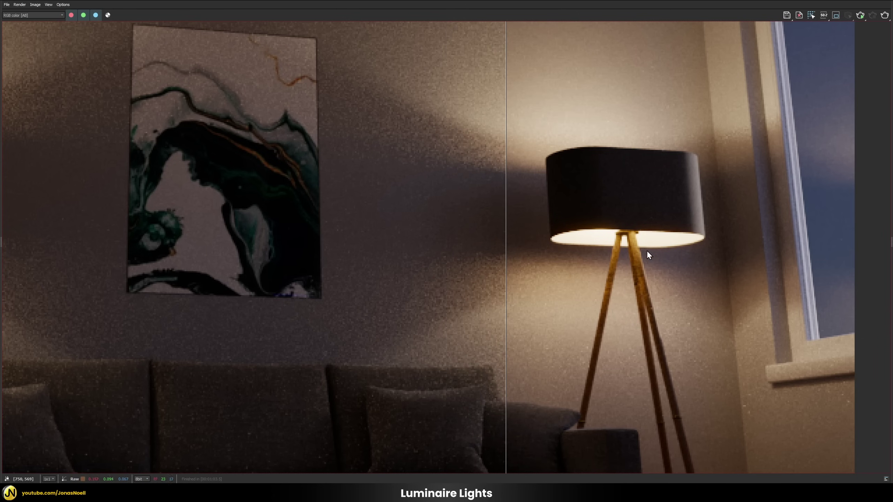
left_click_drag(506, 299, 239, 257)
scroll(327, 266, "down", 2)
scroll(519, 274, "down", 2)
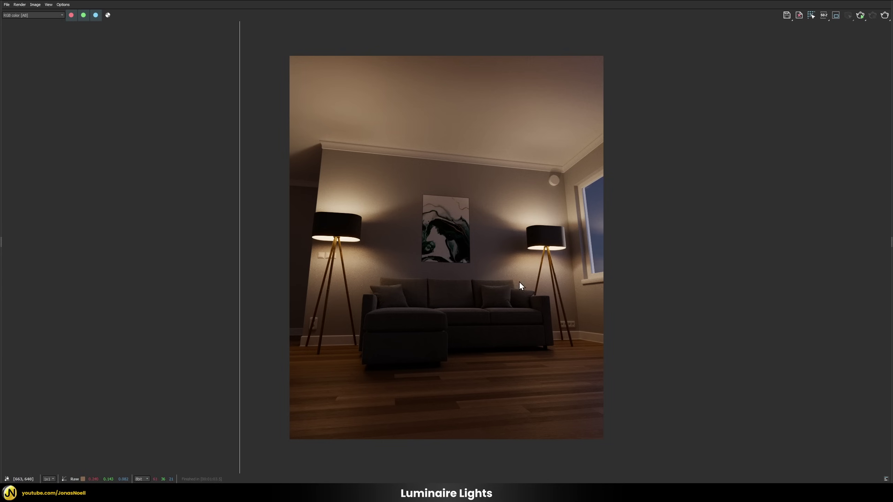
- Zoom in on the sofa wall and compare the grain between the two living room renders at the artwork
left_click_drag(239, 282, 435, 260)
scroll(445, 271, "up", 3)
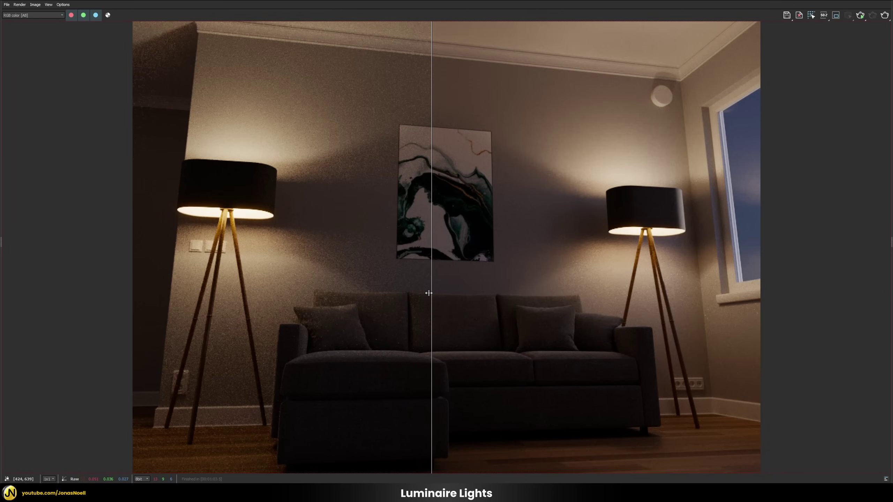
mouse_move(429, 293)
left_mouse_down()
mouse_move(150, 291)
mouse_move(467, 295)
mouse_move(450, 289)
mouse_move(445, 301)
left_mouse_up()
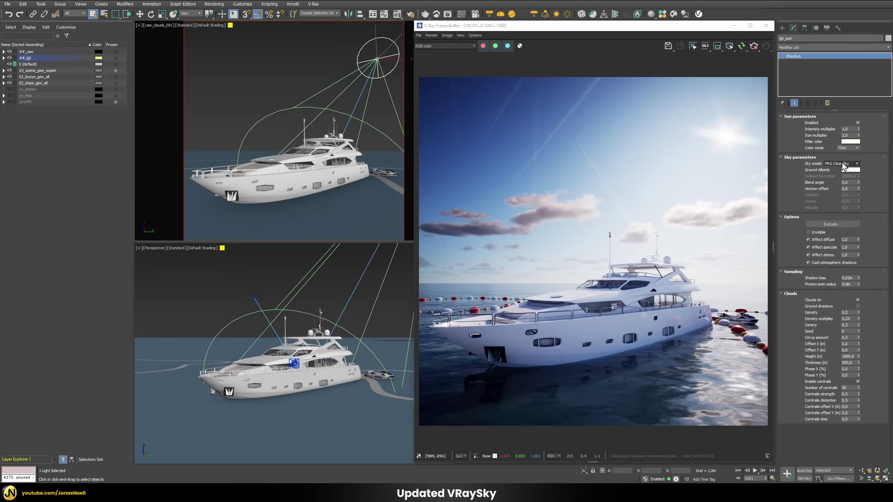
- Set the VRaySun's sky model to PRG Clear Sky New
left_click(843, 166)
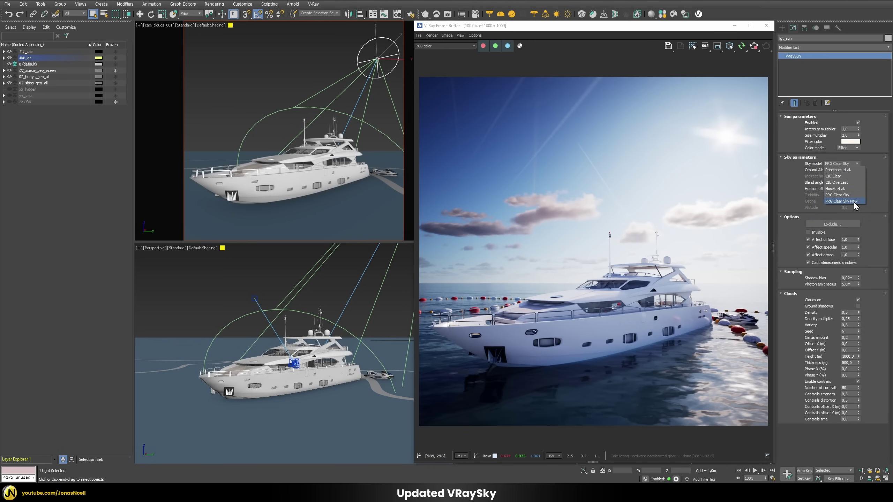
left_click(854, 202)
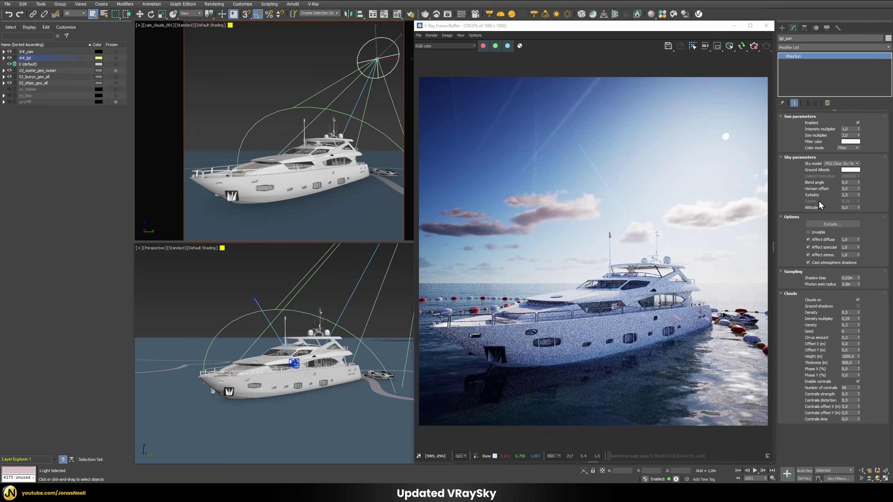
left_click(840, 163)
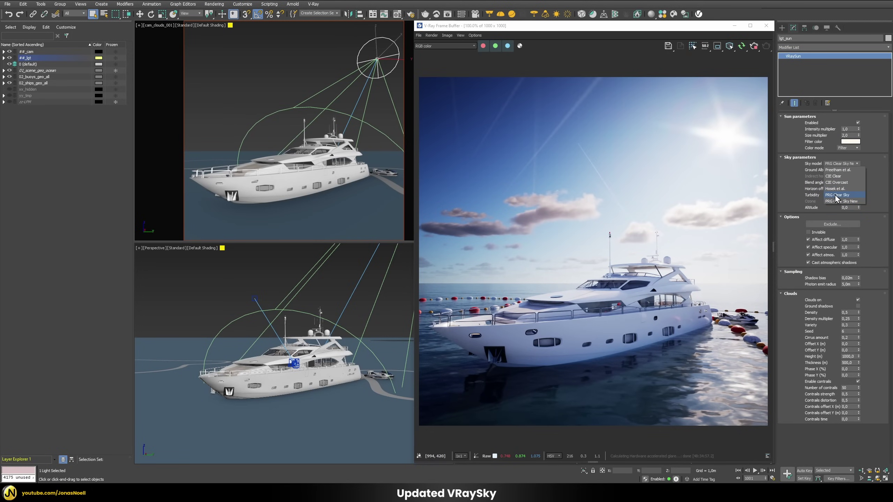
left_click(842, 201)
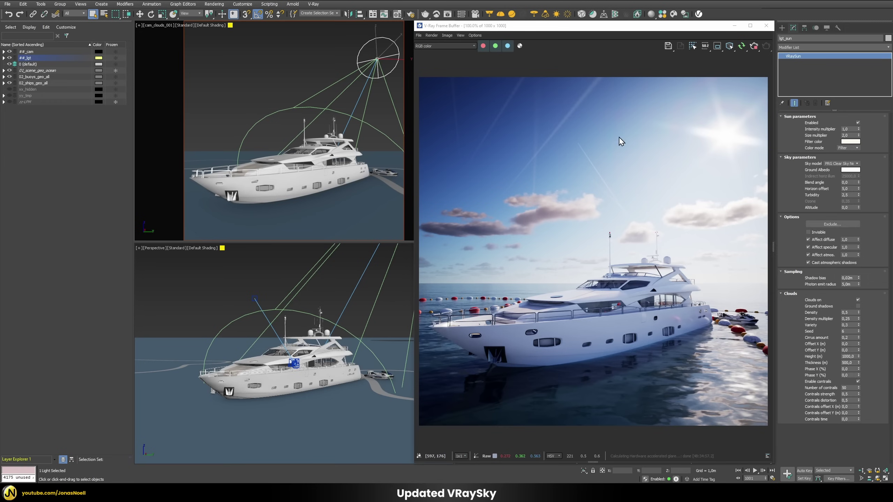
- Set the sky's turbidity to 1,8 for a clear sky, then raise it to 5 for a hazier one
left_click(847, 194)
type("1,8")
key("Return")
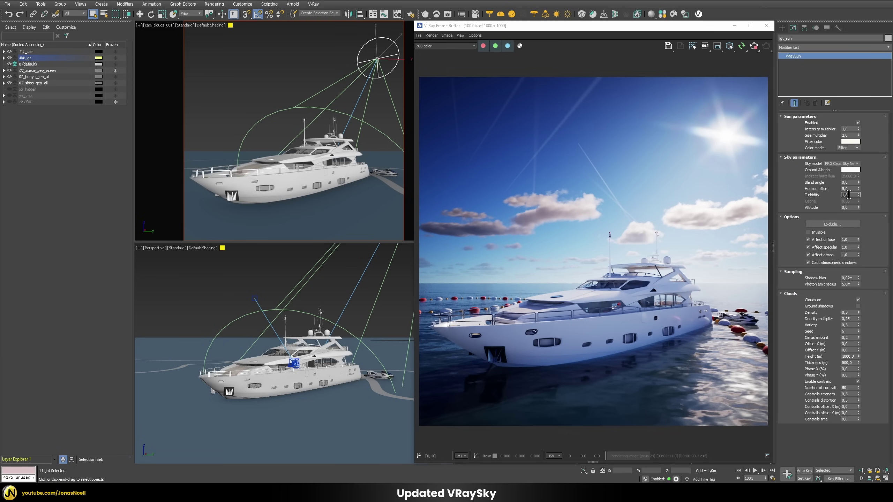
type("5")
key("Return")
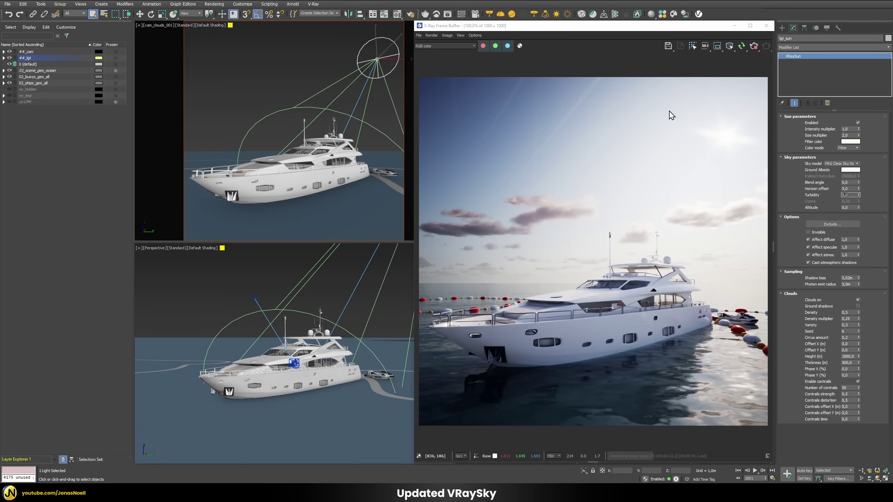
- Raise the sky's altitude in stages, to 1000 and then 1500
key("w")
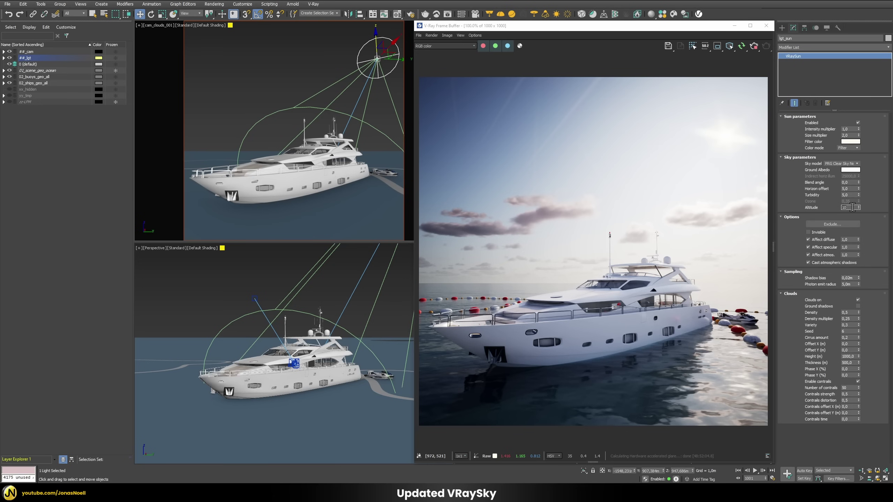
key("Return")
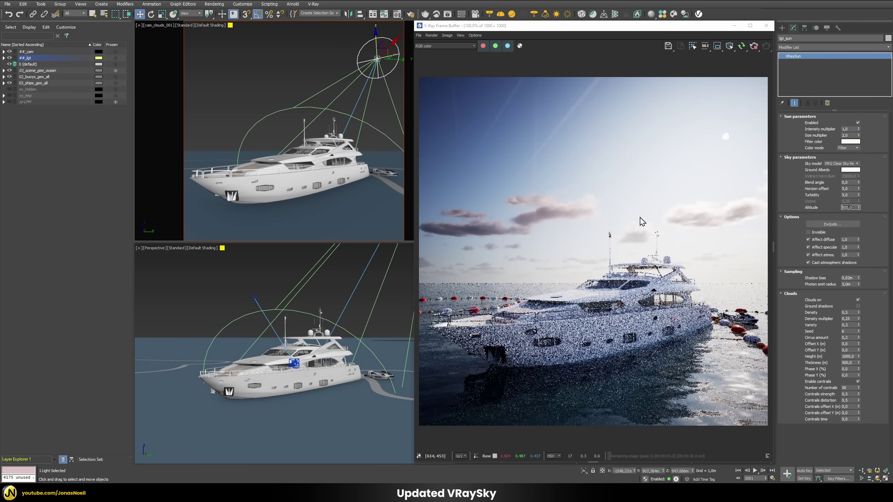
double_click(848, 207)
type("1000")
key("Return")
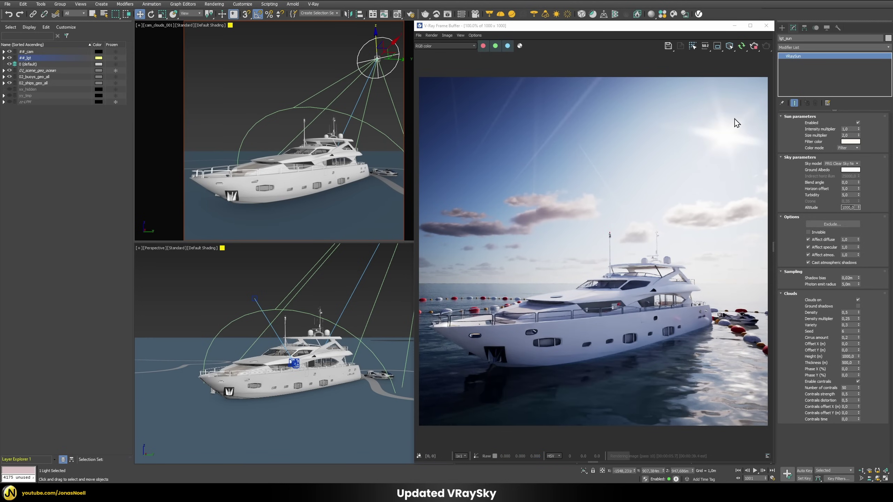
double_click(848, 208)
type("1500")
key("Return")
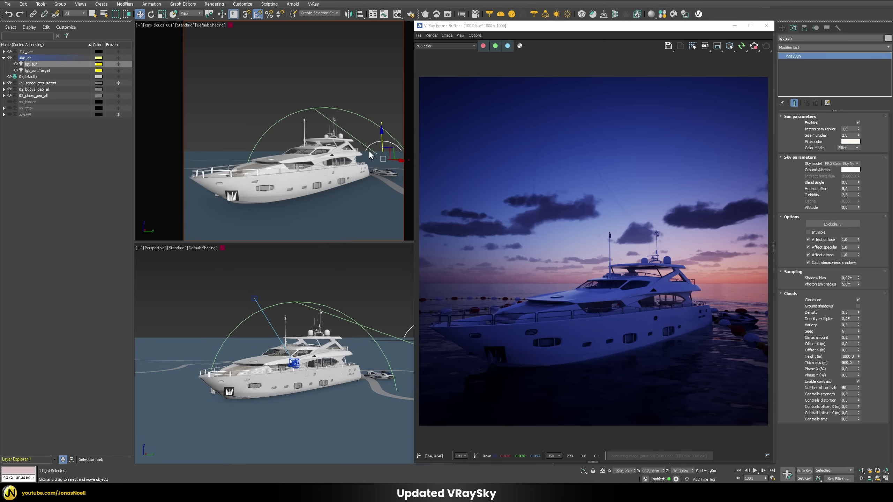
- Lower the VRaySun further below the horizon in the yacht scene, then raise it slightly
left_click_drag(381, 138, 379, 143)
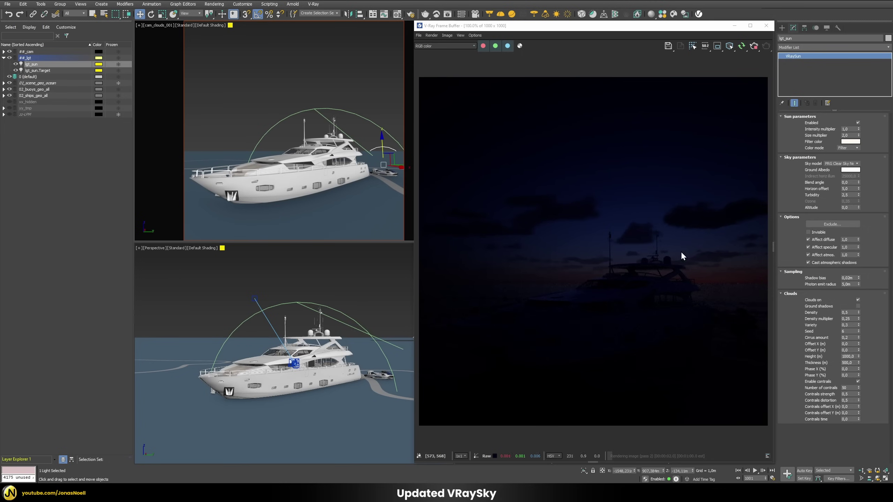
left_click_drag(383, 144, 382, 141)
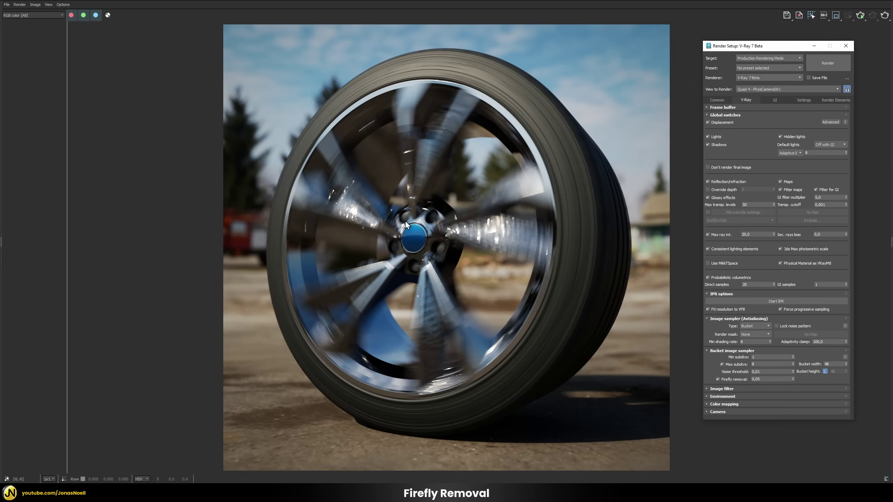
- Close the render settings and examine the bright specks on the spinning spokes and rim of the wheel render
left_click(846, 46)
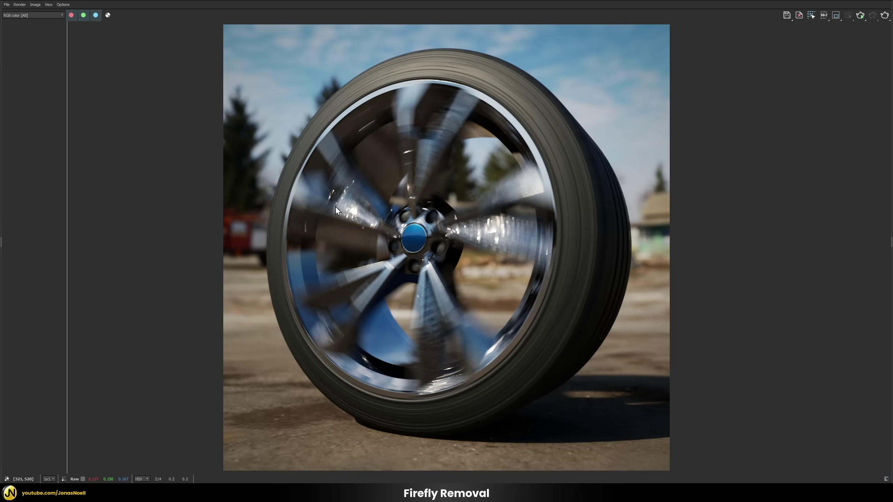
scroll(334, 206, "up", 3)
scroll(250, 212, "up", 3)
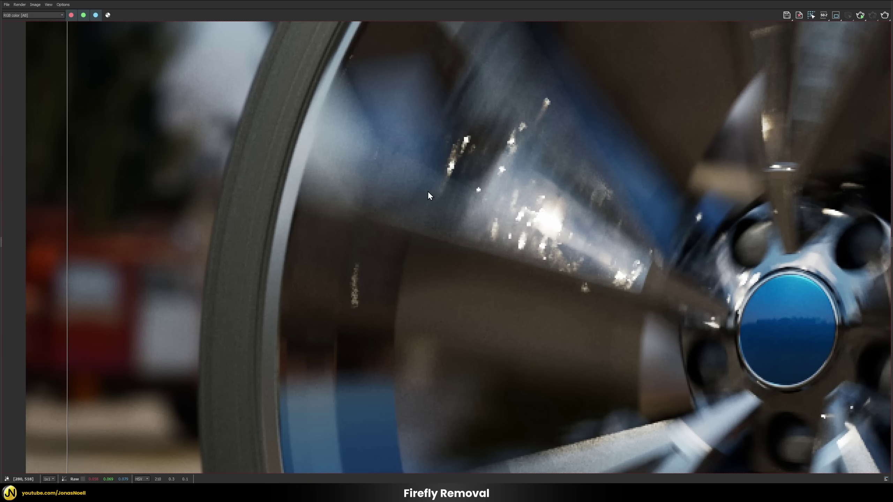
middle_click_drag(665, 307, 354, 275)
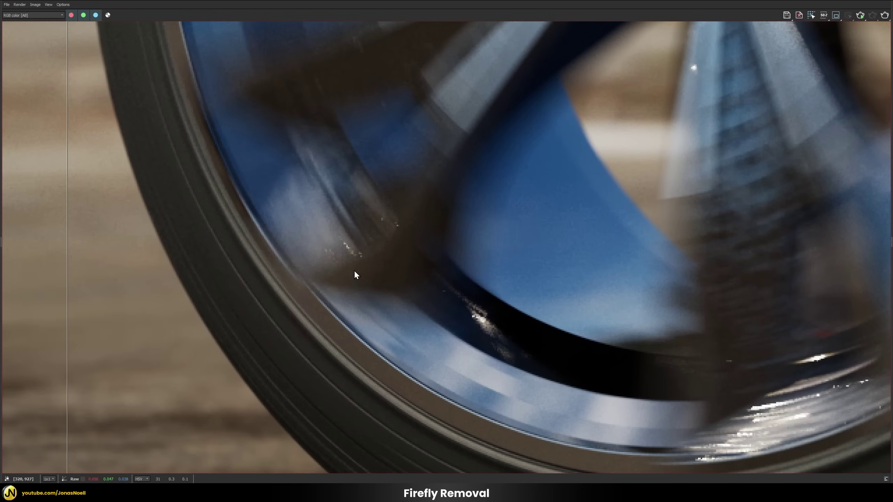
scroll(384, 248, "down", 3)
scroll(492, 299, "up", 3)
scroll(630, 365, "up", 1)
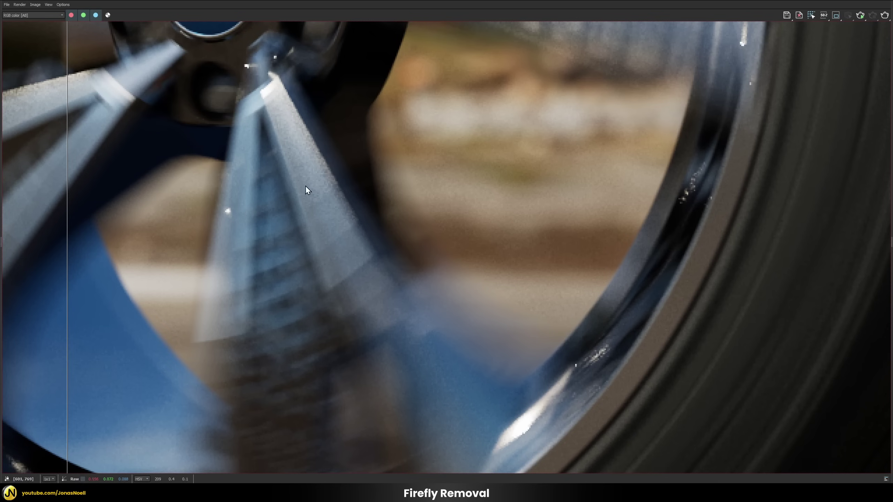
middle_click_drag(562, 161, 548, 312)
scroll(547, 313, "down", 5)
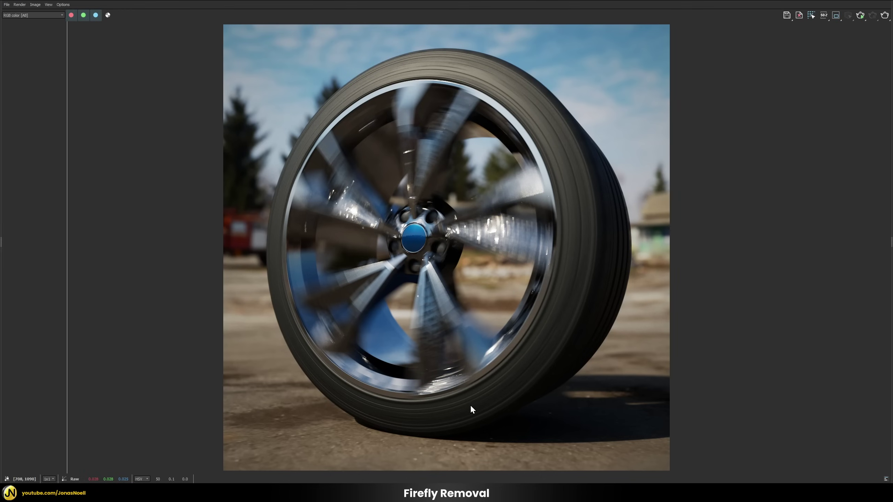
- Compare the fireflies along the wheel's lower rim in the two renders by sweeping the A/B divider
scroll(471, 406, "up", 6)
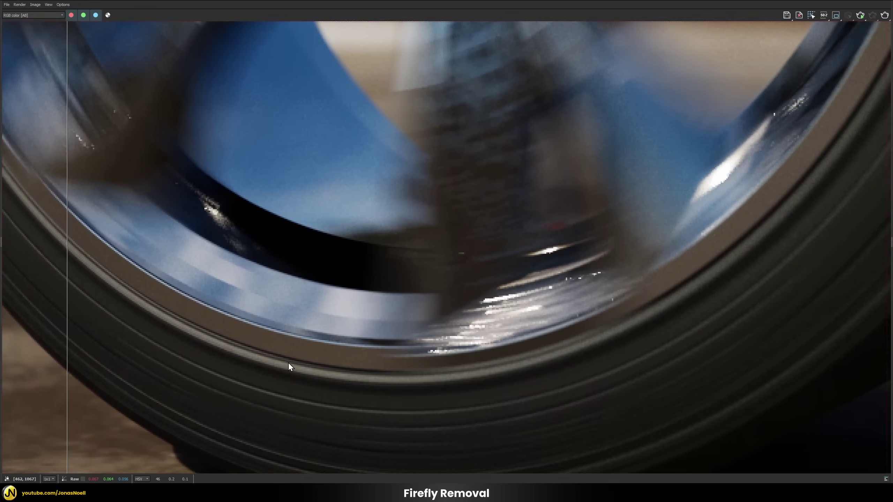
scroll(542, 317, "down", 2)
scroll(718, 245, "up", 2)
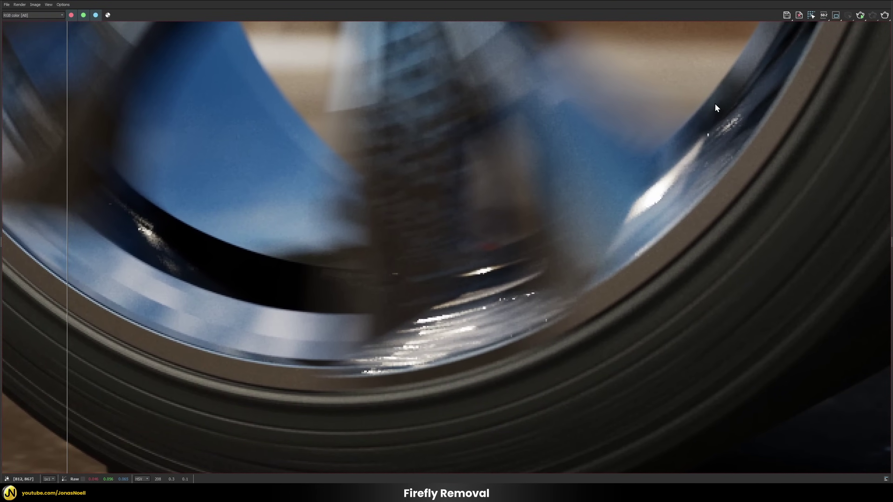
left_click_drag(66, 303, 814, 317)
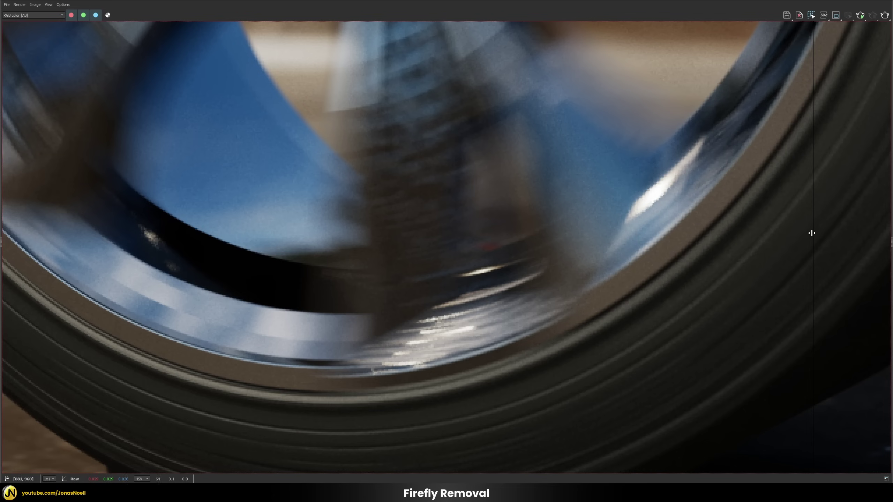
left_click_drag(812, 233, 769, 269)
scroll(513, 313, "down", 5)
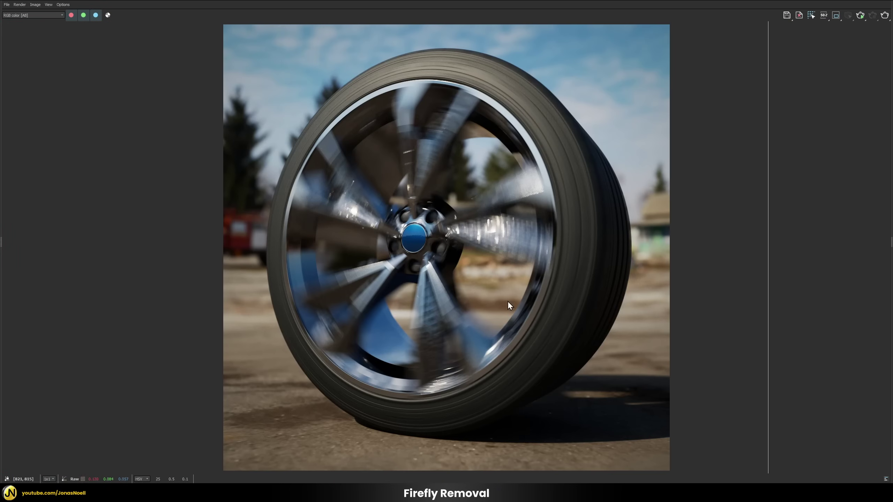
- Compare the highlights on the spoke to the right of the hub by sweeping the divider both ways
scroll(451, 240, "up", 6)
scroll(371, 238, "down", 2)
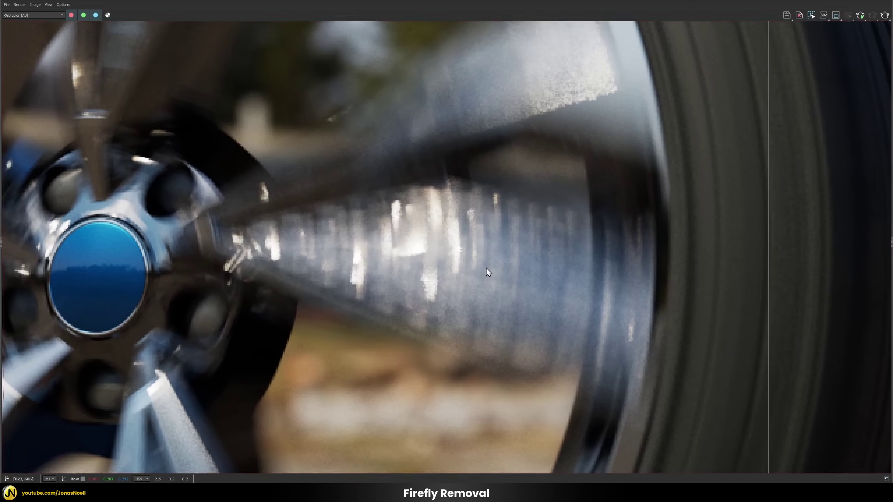
left_click_drag(766, 287, 140, 286)
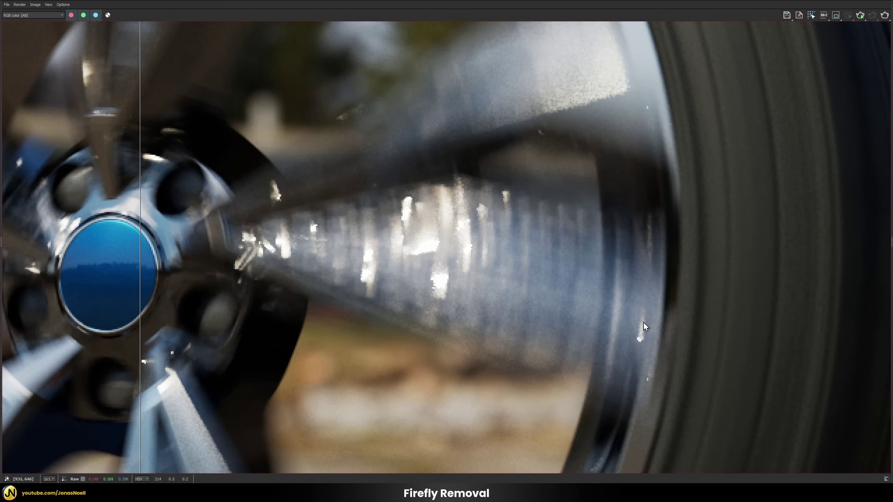
left_click_drag(142, 346, 757, 352)
- Compare the firefly removal around the hub and left spokes up close, then across the whole wheel
middle_click_drag(256, 292, 533, 308)
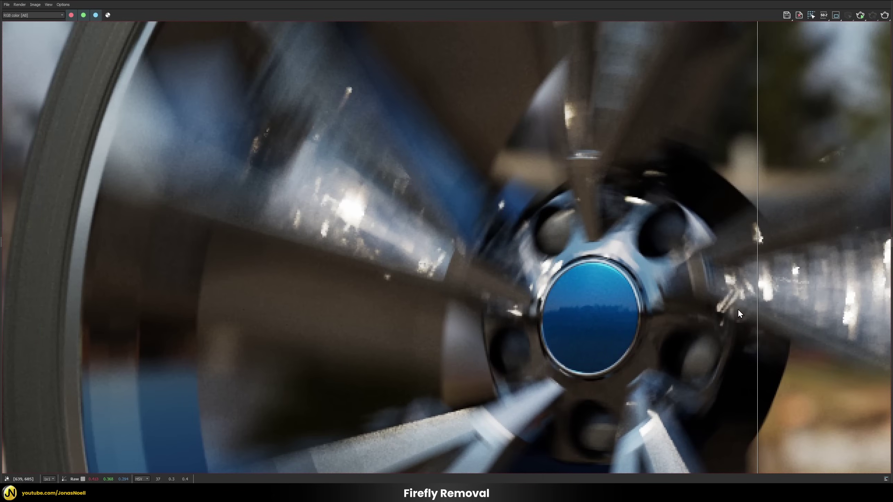
left_click_drag(757, 313, 400, 247)
left_click_drag(232, 247, 218, 269)
scroll(218, 269, "down", 5)
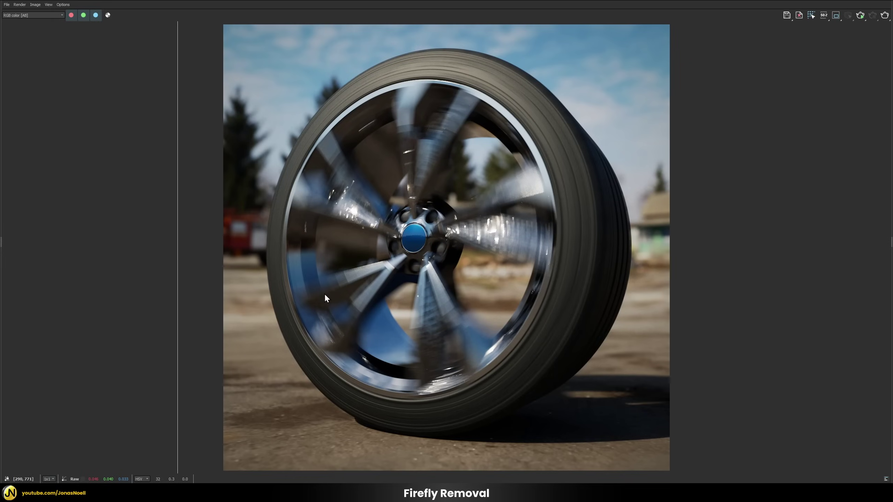
left_click_drag(202, 311, 760, 315)
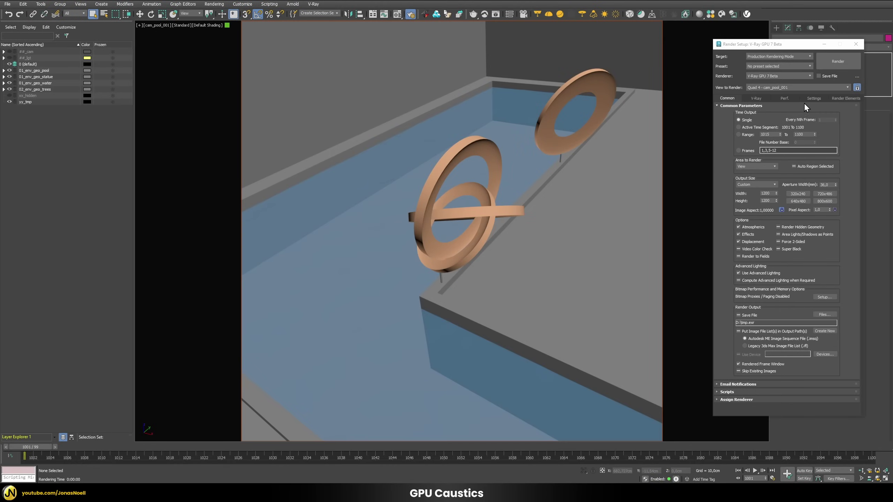
- Show the V-Ray GPU Caustics settings for the pool scene and open the V-Ray frame buffer
left_click(787, 99)
left_click(814, 98)
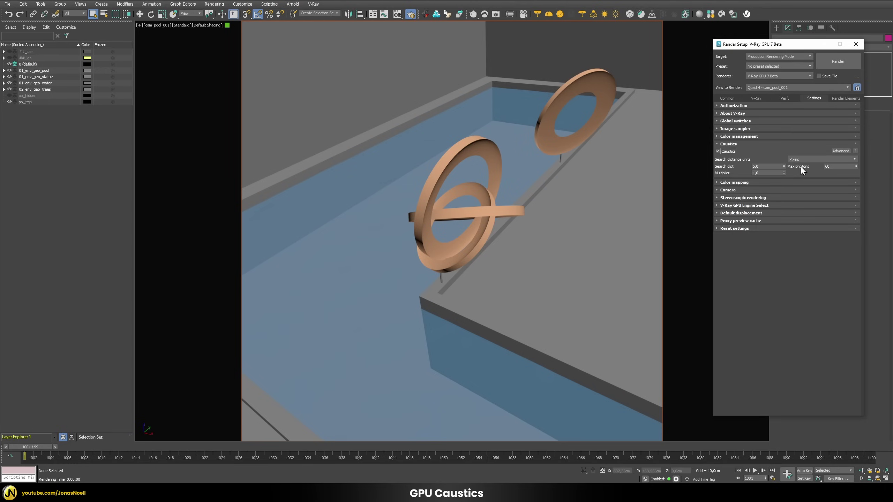
left_click(313, 5)
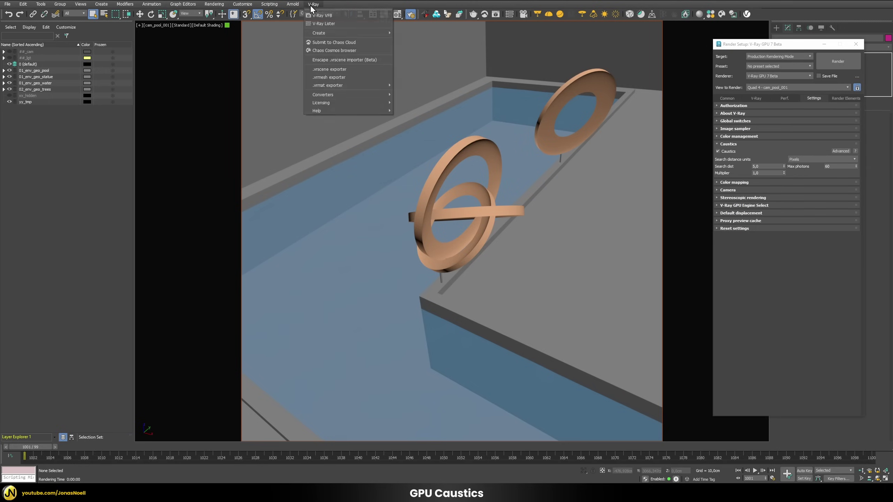
left_click(319, 15)
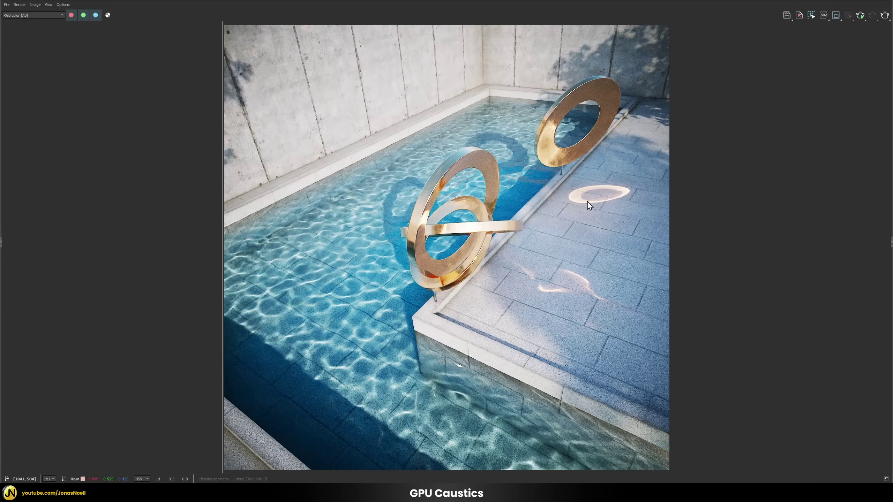
- Compare the caustics in the pool water and around the golden rings between the two pool renders with the divider
mouse_move(222, 291)
left_mouse_down()
mouse_move(672, 282)
mouse_move(217, 274)
mouse_move(673, 281)
mouse_move(208, 288)
left_mouse_up()
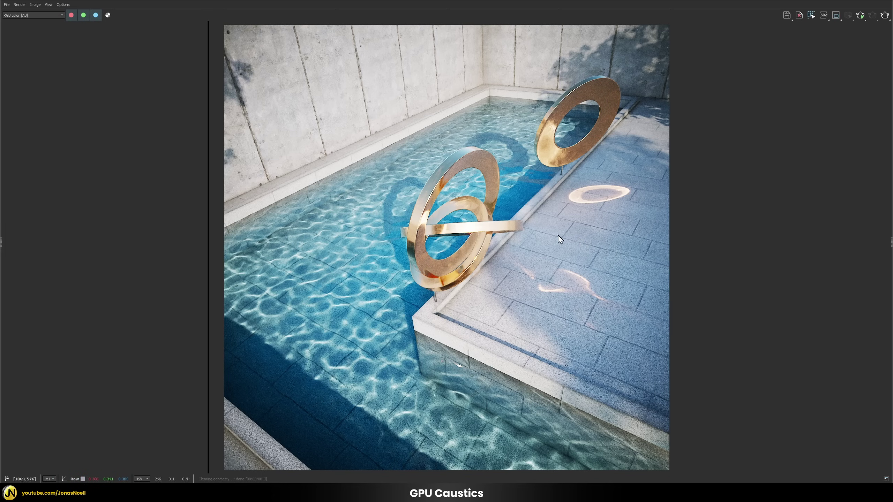
scroll(612, 257, "up", 3)
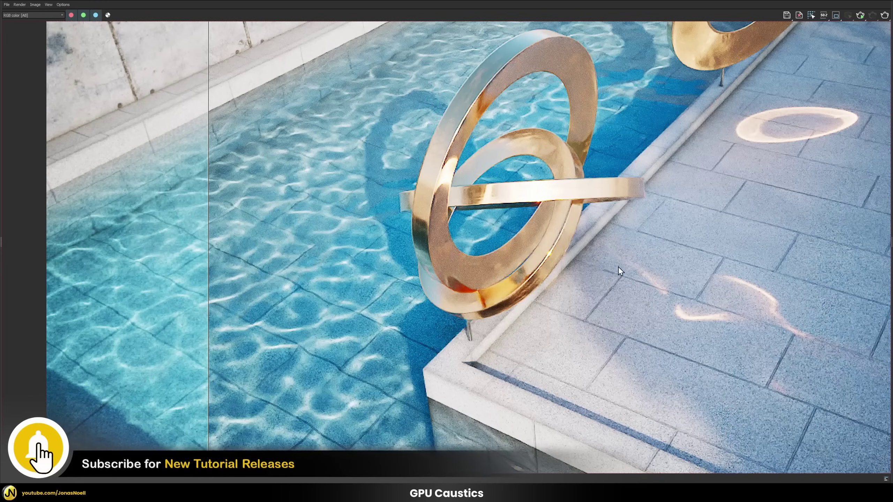
middle_click_drag(618, 267, 480, 360)
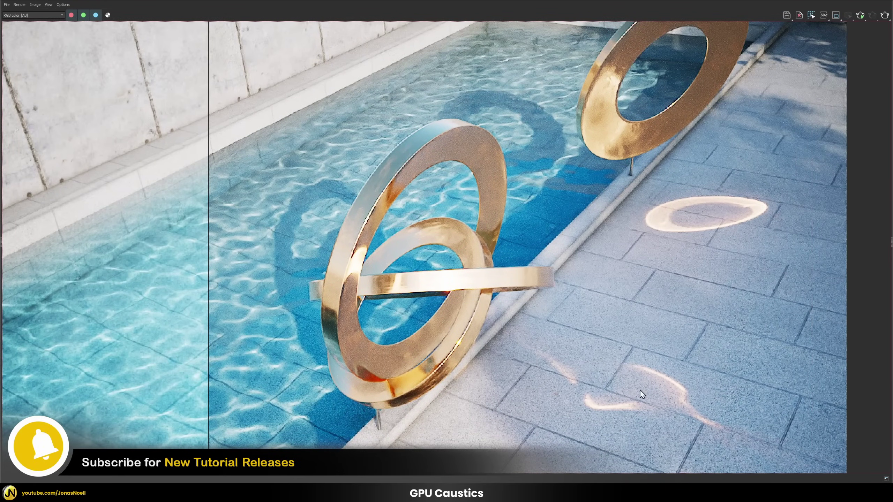
left_click_drag(208, 355, 451, 357)
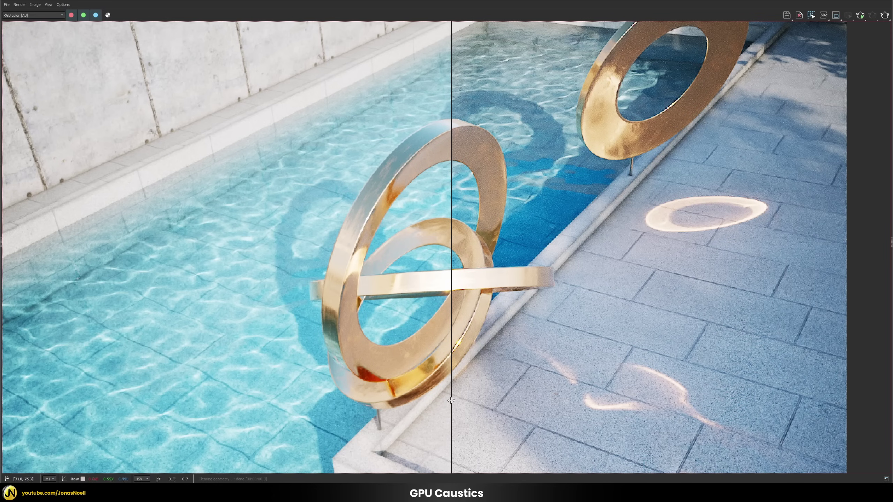
- Compare the pool water caustics between the two renders up close, then across the full image by sweeping the divider
left_click_drag(453, 400, 436, 369)
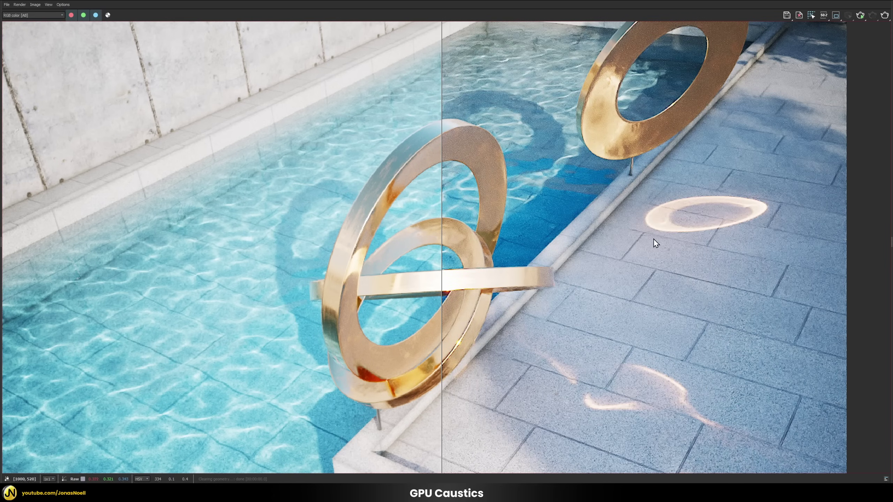
scroll(638, 269, "down", 2)
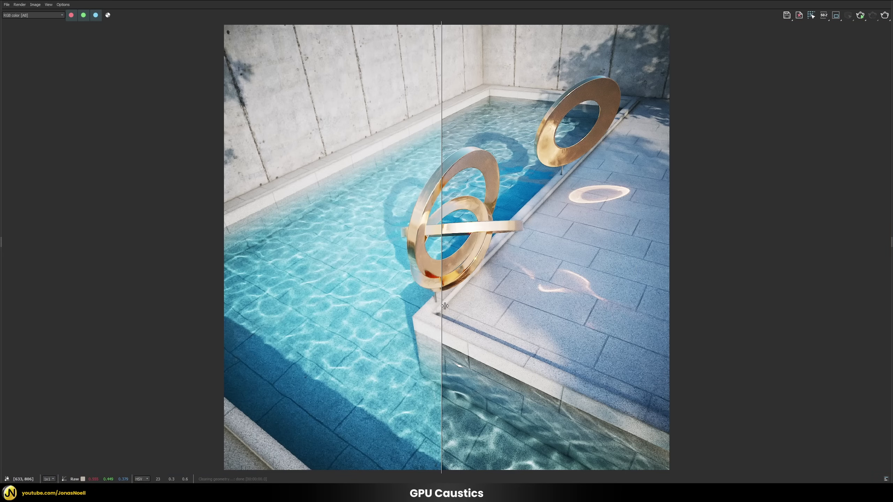
left_click_drag(441, 302, 210, 302)
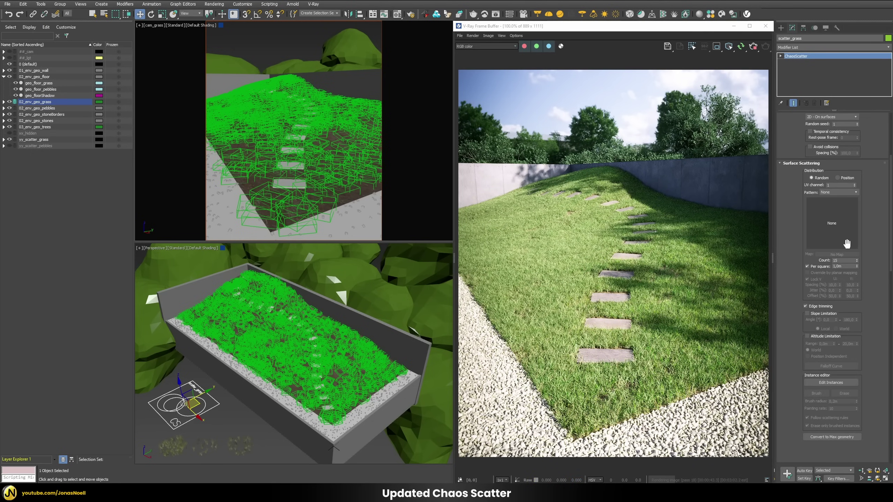
- Try the Distorted streaks high and Groups high patterns on the grass scatter, and settle on Straight lines high
left_click(837, 193)
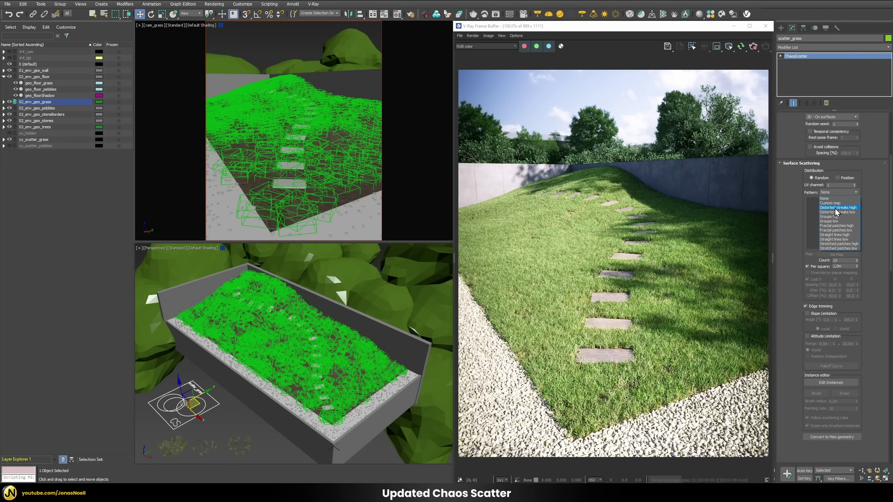
left_click(836, 208)
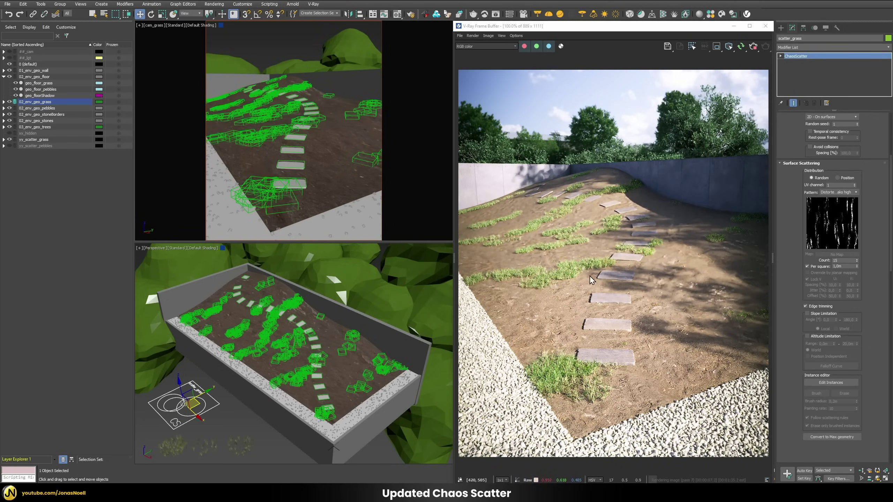
left_click(853, 194)
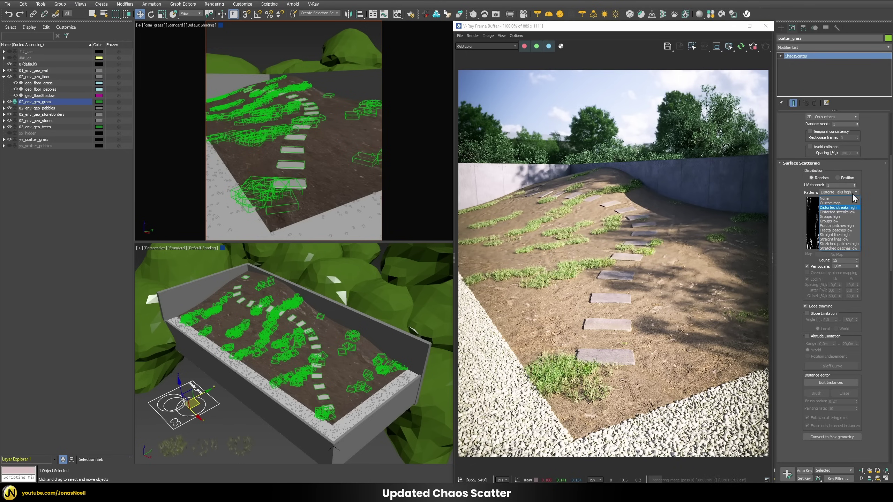
left_click(846, 217)
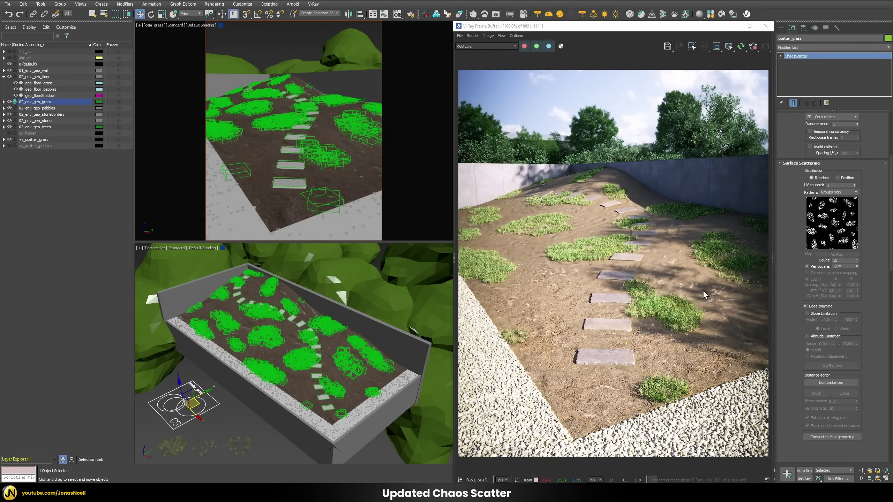
left_click(832, 194)
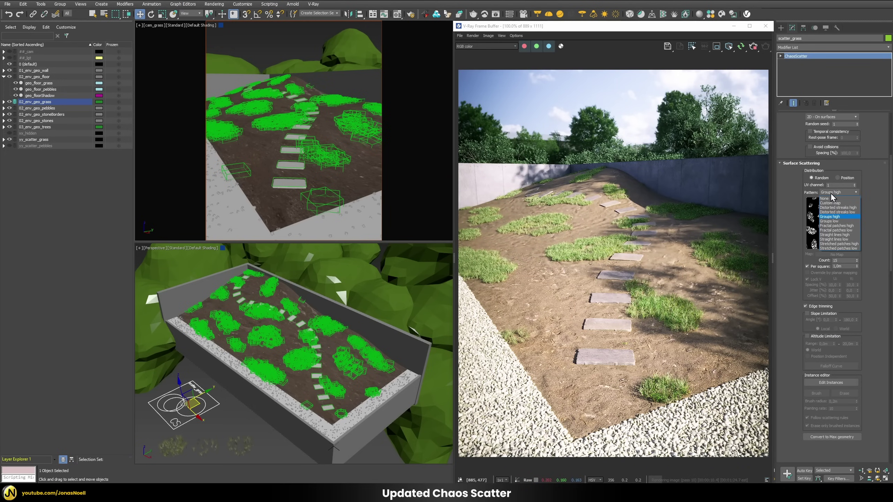
left_click(836, 235)
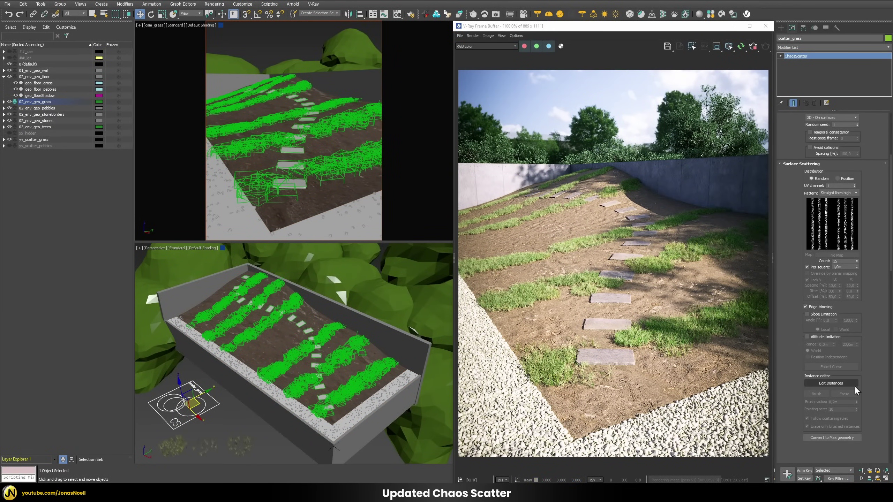
- Enable instance editing on the grass scatter and brush extra grass patches onto the bare soil on both sides of the stepping stones
left_click(829, 382)
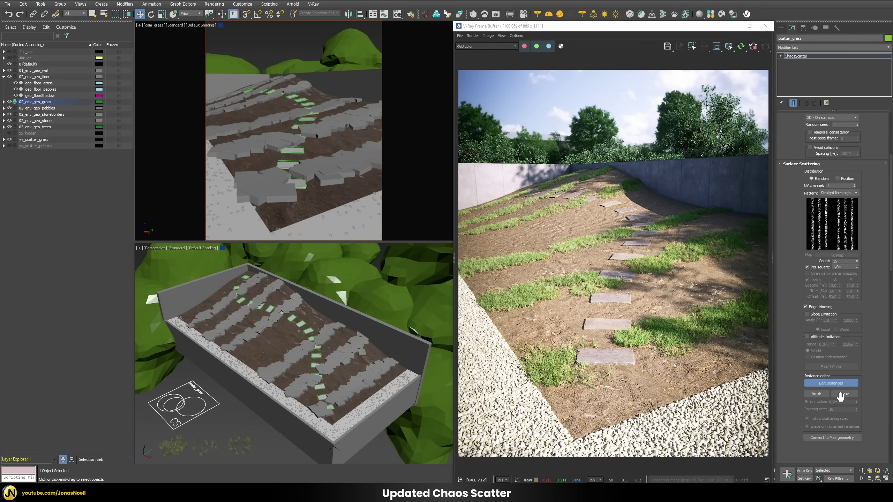
left_click(824, 396)
left_click(817, 395)
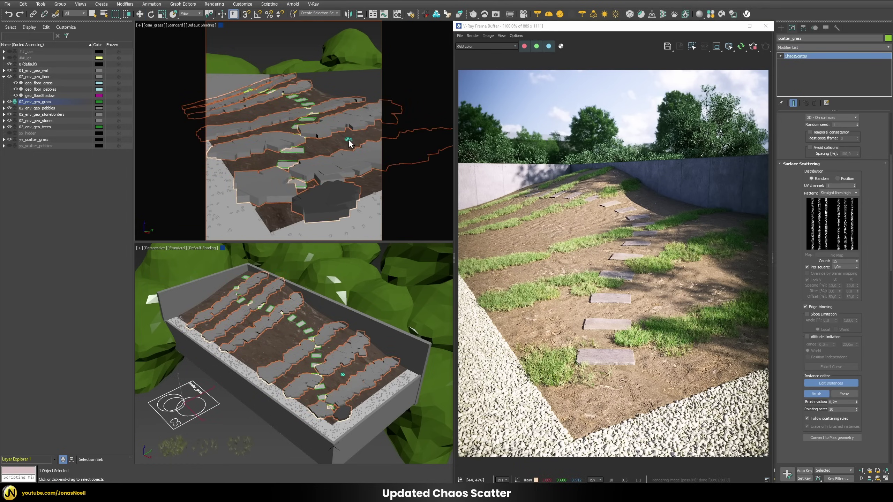
left_click_drag(328, 148, 338, 146)
left_click_drag(277, 110, 265, 108)
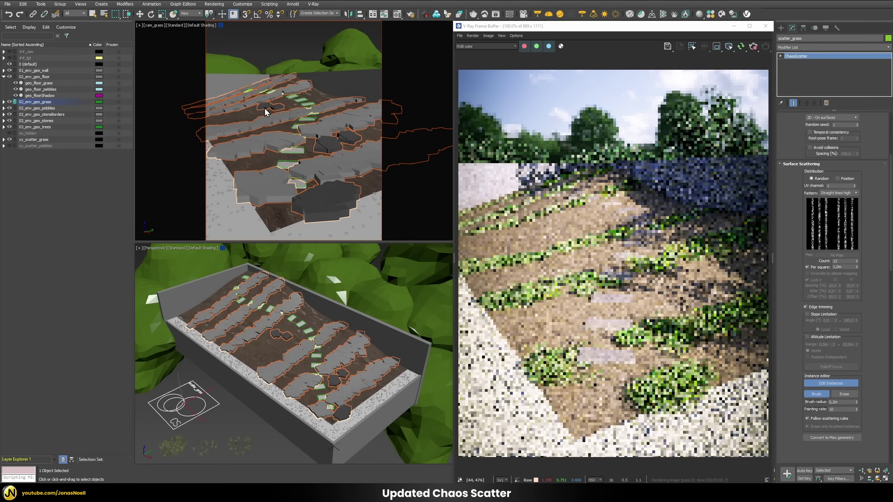
left_click(237, 118)
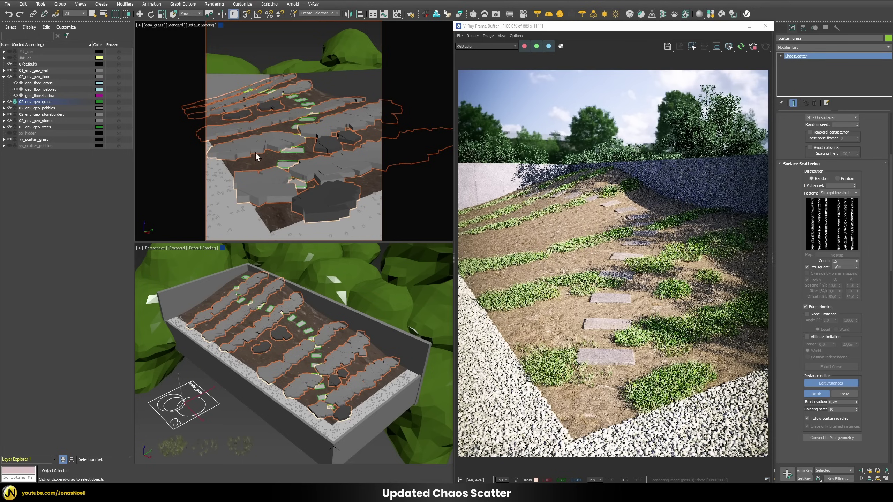
mouse_move(256, 153)
left_mouse_down()
mouse_move(268, 157)
mouse_move(252, 163)
left_mouse_up()
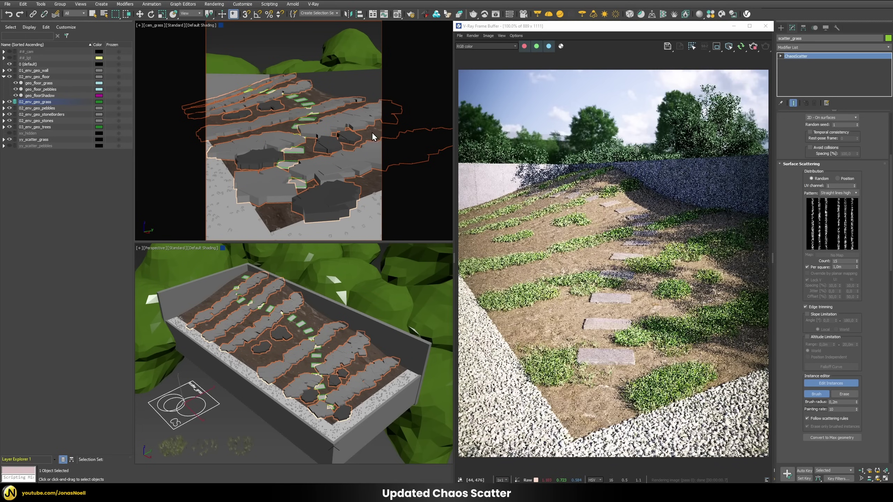
left_click_drag(372, 132, 342, 146)
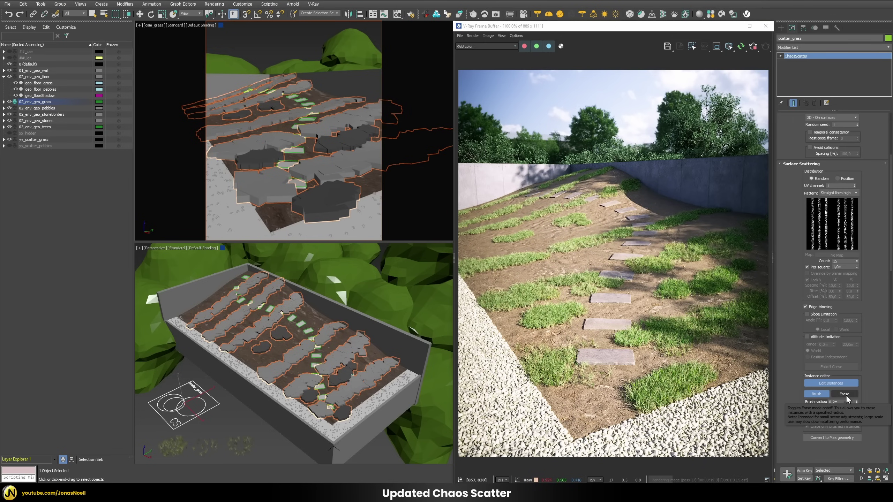
- Erase the brushed grass in the foreground and beside the stepping stones, then disable Erase only brushed instances and erase grass on the right side
left_click(845, 395)
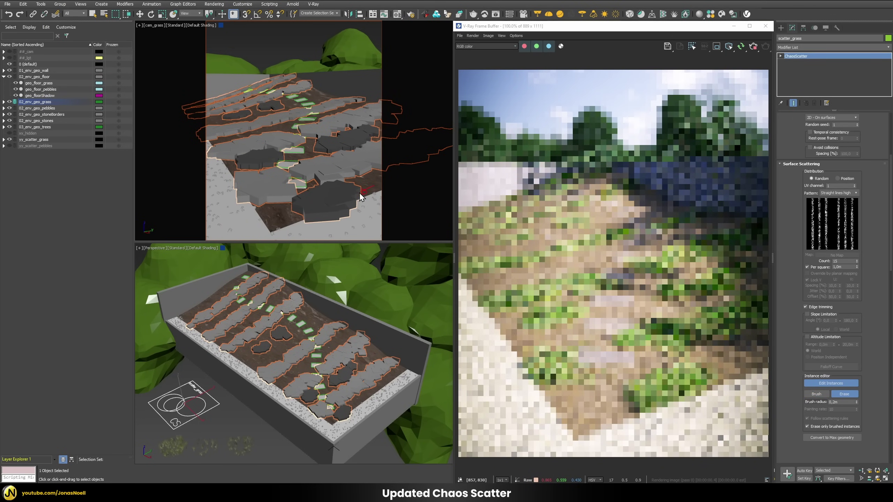
mouse_move(306, 208)
left_mouse_down()
mouse_move(339, 202)
mouse_move(325, 207)
left_mouse_up()
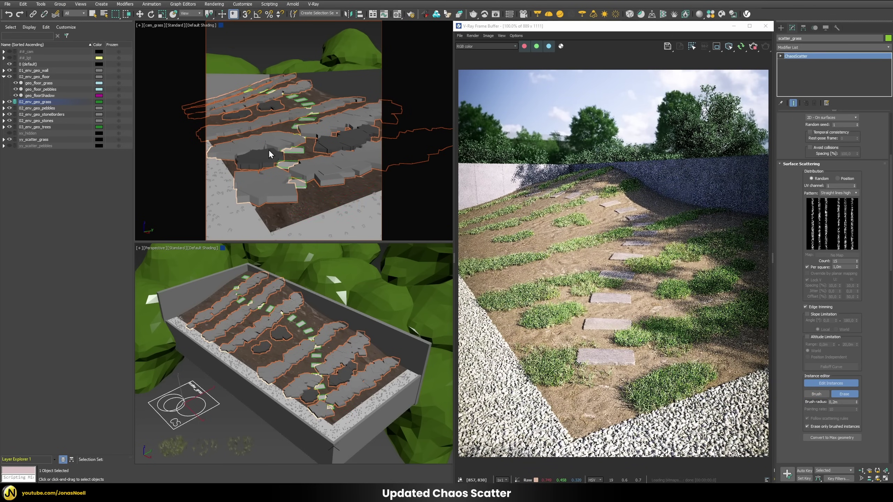
mouse_move(269, 155)
left_mouse_down()
mouse_move(271, 163)
mouse_move(254, 166)
left_mouse_up()
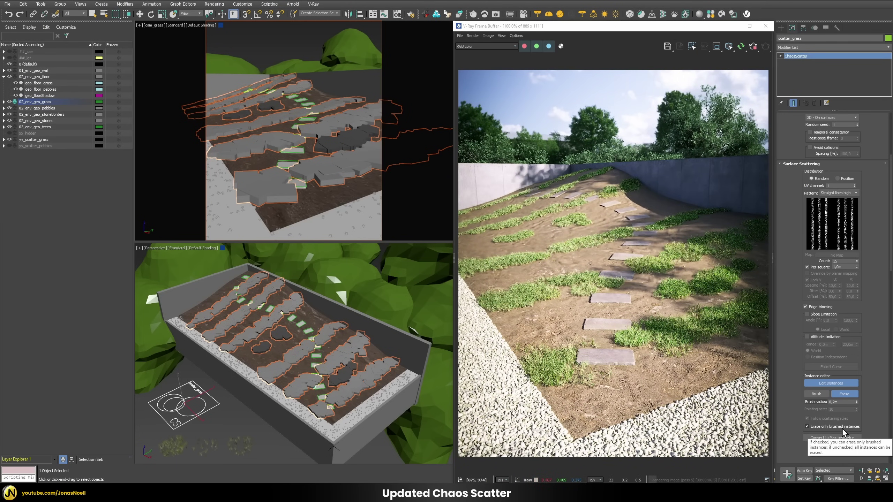
left_click(821, 427)
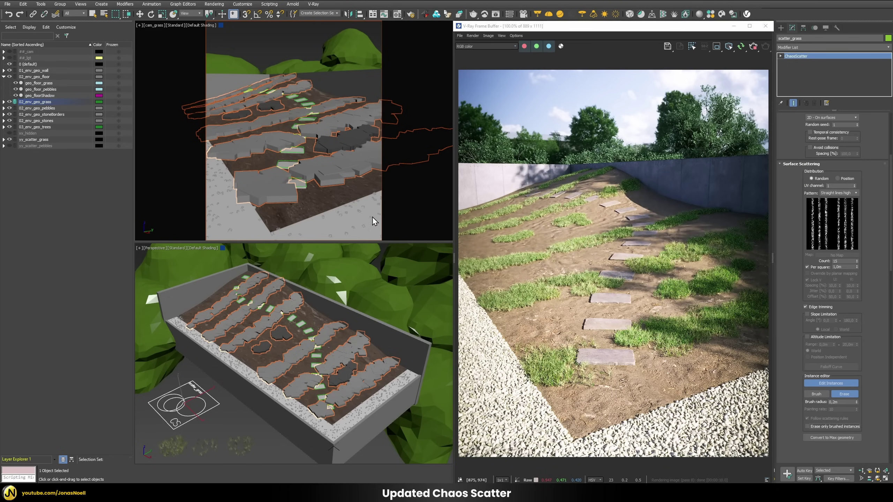
mouse_move(372, 218)
left_mouse_down()
mouse_move(318, 171)
mouse_move(336, 174)
mouse_move(315, 186)
mouse_move(317, 174)
mouse_move(303, 169)
mouse_move(331, 180)
mouse_move(339, 163)
mouse_move(325, 168)
mouse_move(346, 175)
left_mouse_up()
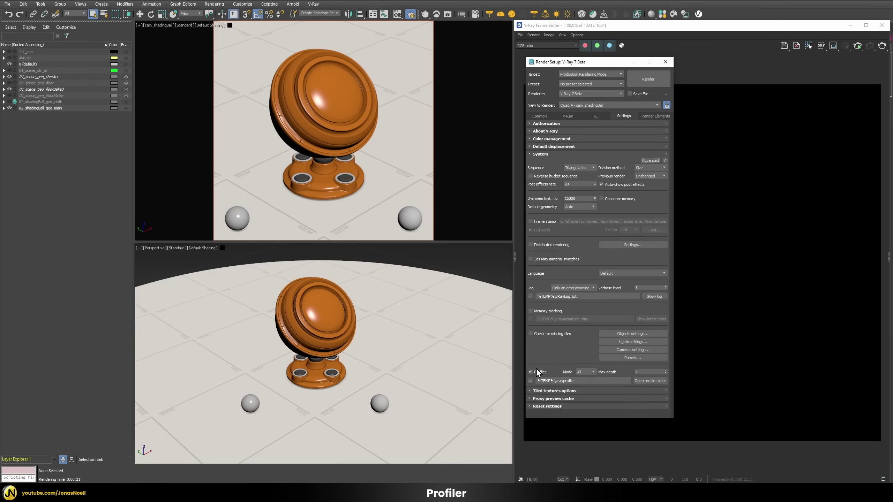
- Render the shading ball with the profiler enabled and open the profile folder from the System settings to reach the trace report
left_click(666, 61)
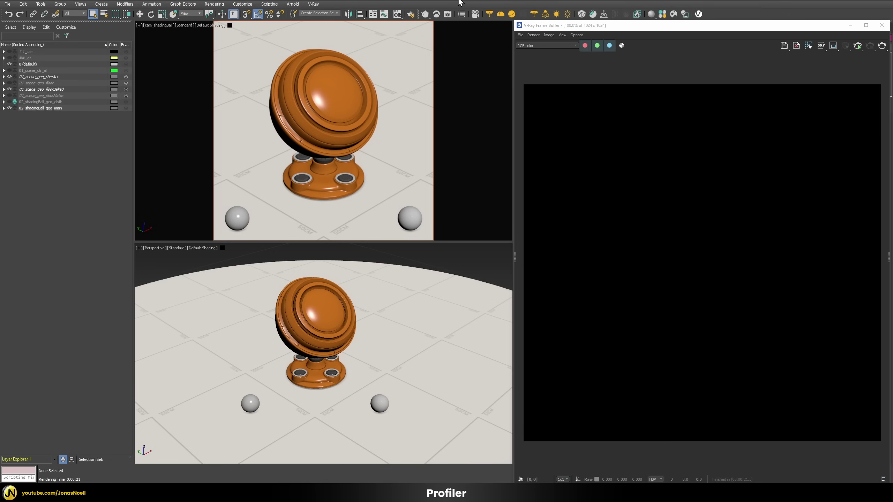
key("shift+q")
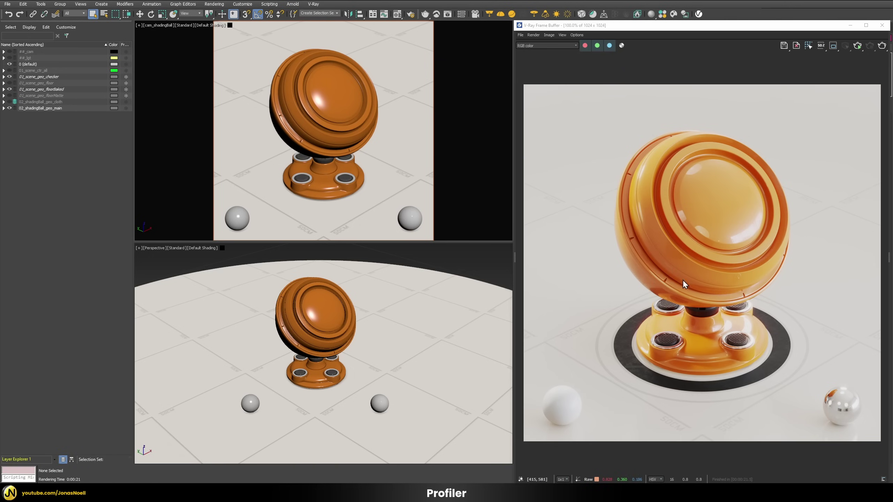
left_click(412, 14)
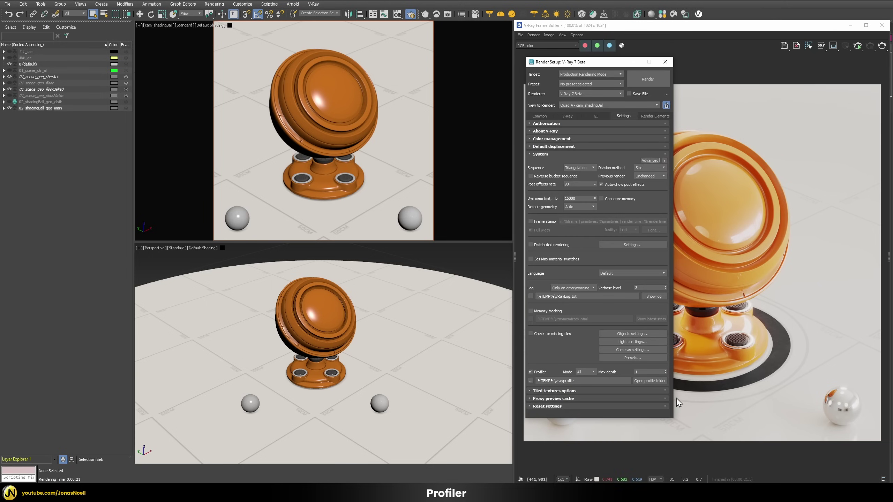
left_click(651, 380)
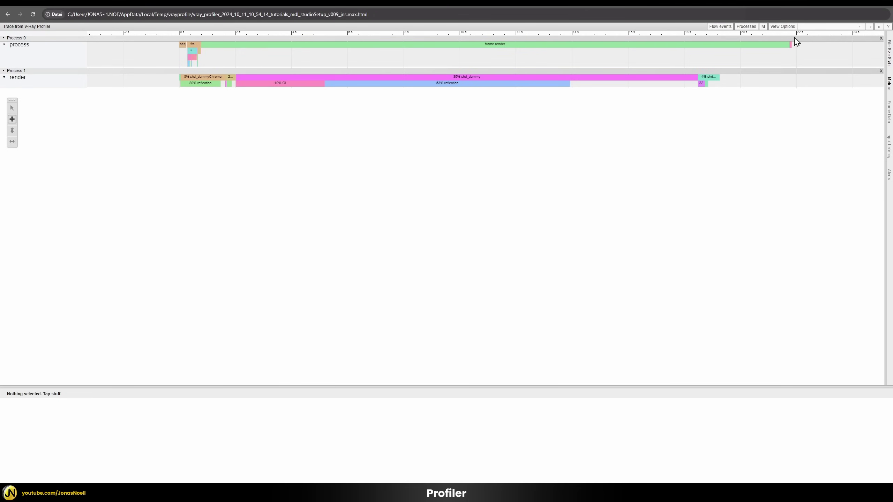
- Examine the process and render tracks of the V-Ray Profiler trace, including the GI and reflection shares of each shader and the frame start
left_click(12, 130)
mouse_move(369, 82)
left_mouse_down()
mouse_move(471, 88)
mouse_move(466, 62)
left_mouse_up()
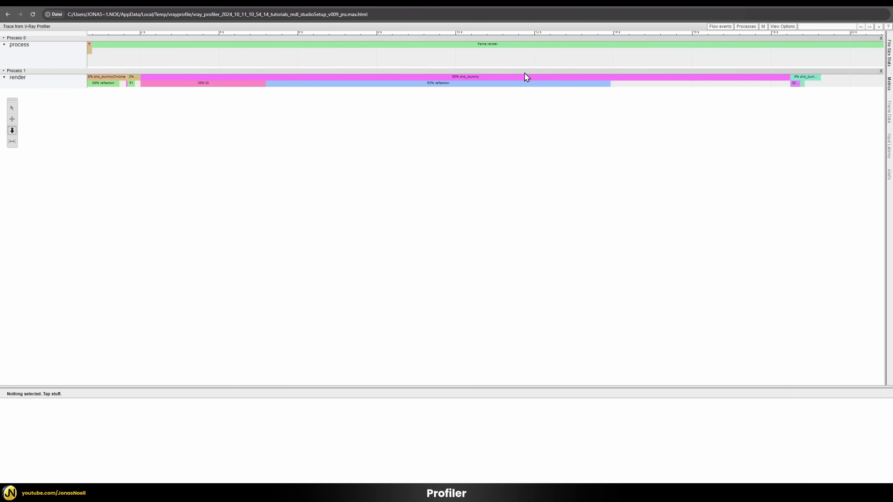
scroll(520, 62, "up", 2)
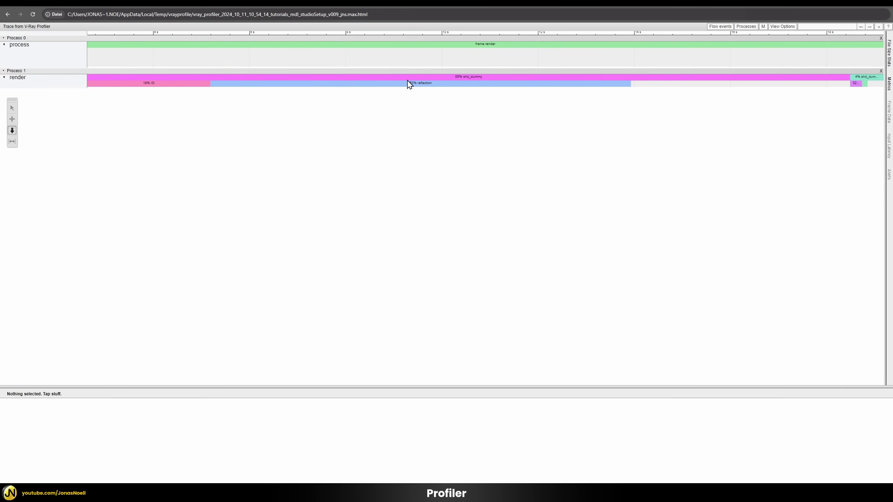
scroll(409, 89, "down", 3)
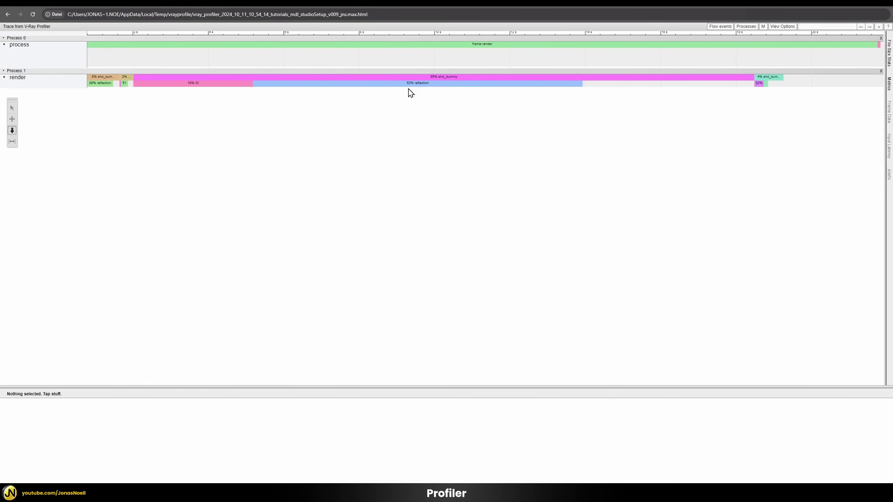
left_click(12, 119)
mouse_move(120, 98)
left_mouse_down()
mouse_move(150, 96)
mouse_move(176, 69)
mouse_move(192, 67)
mouse_move(186, 37)
left_mouse_up()
left_click(12, 130)
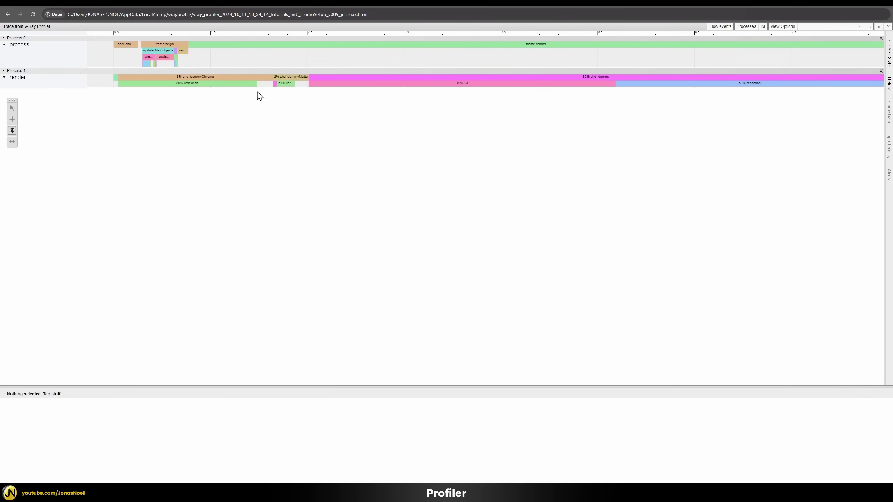